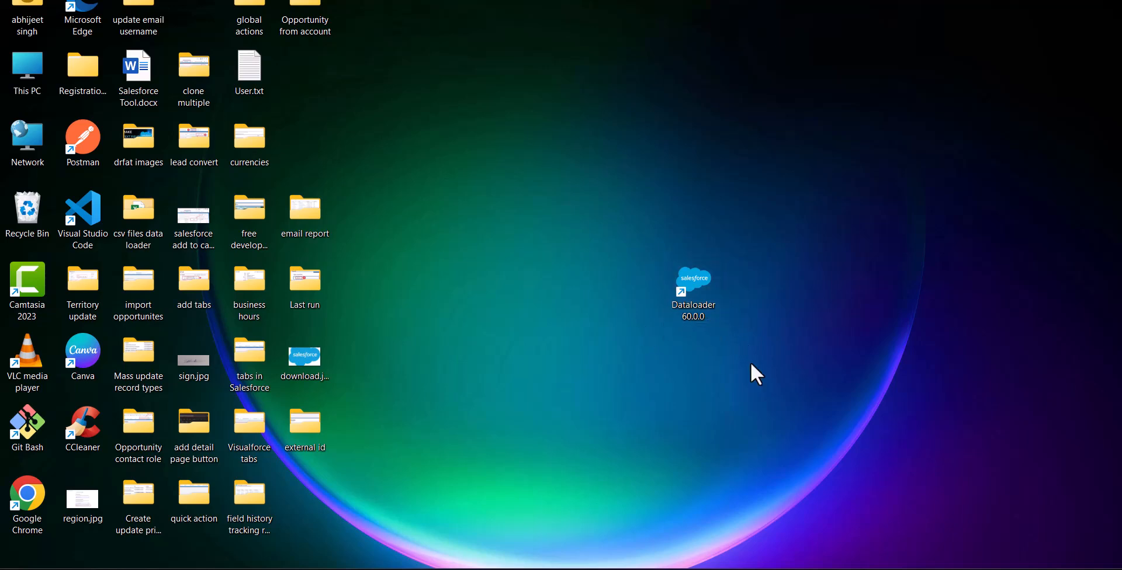
- Launch Data Loader and start an insert operation with an OAuth login to the Production environment
double_click(692, 300)
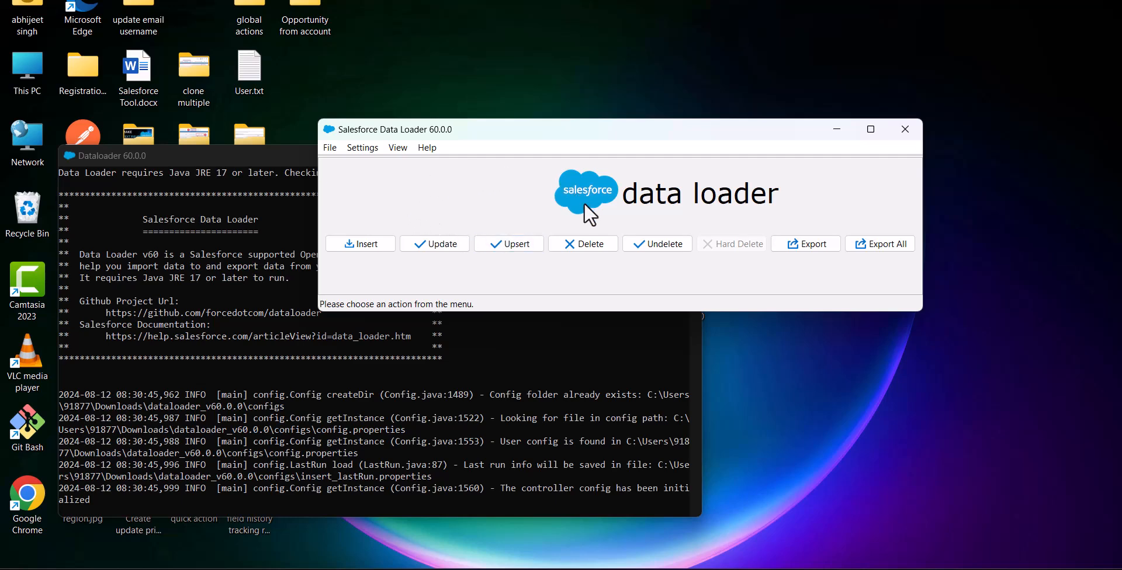
left_click(370, 248)
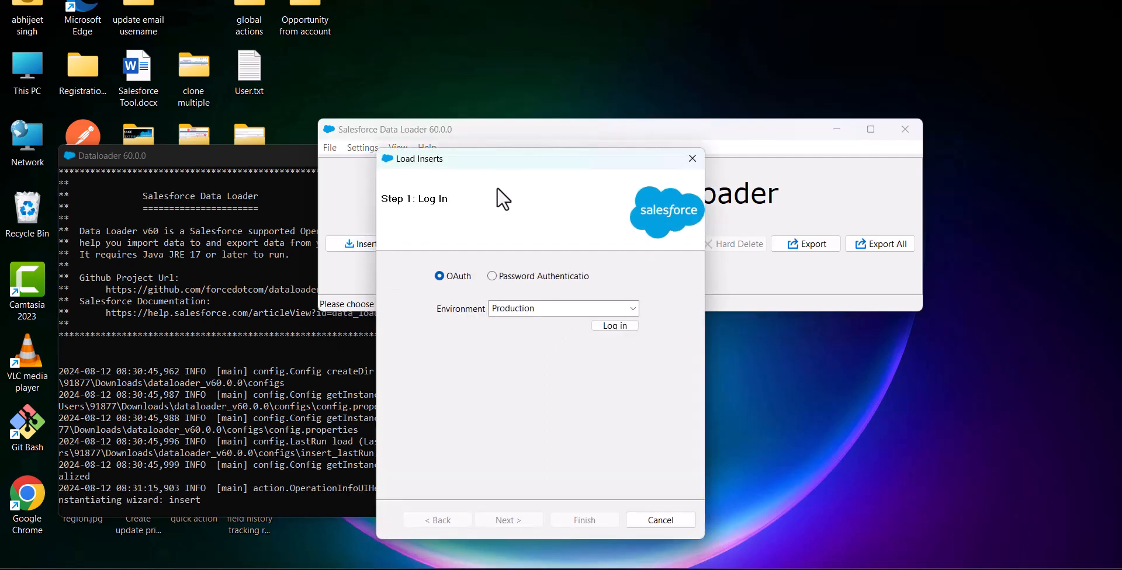
left_click_drag(560, 157, 505, 109)
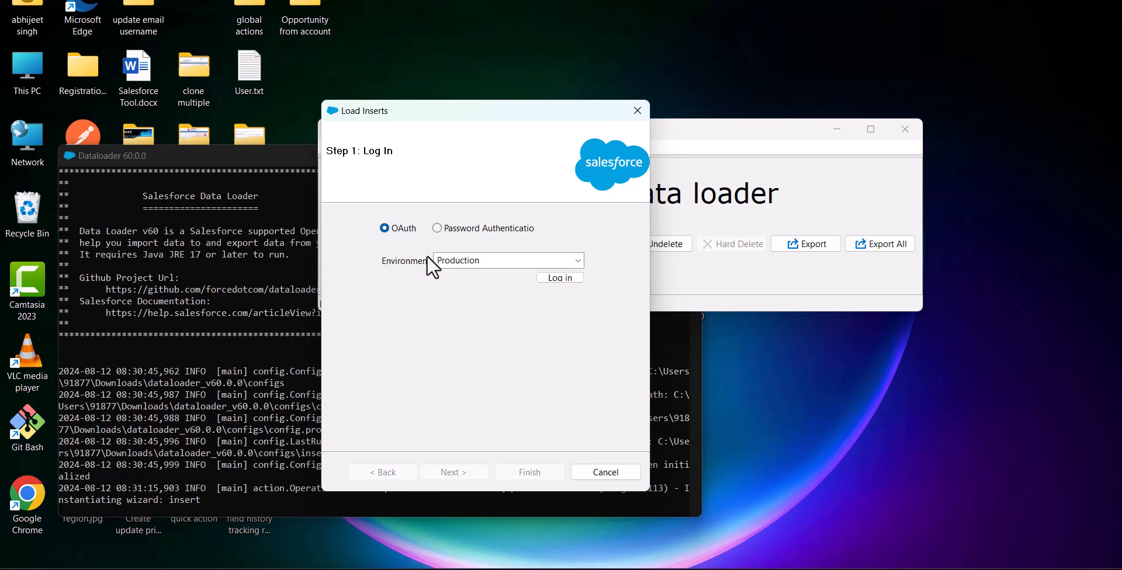
left_click(436, 228)
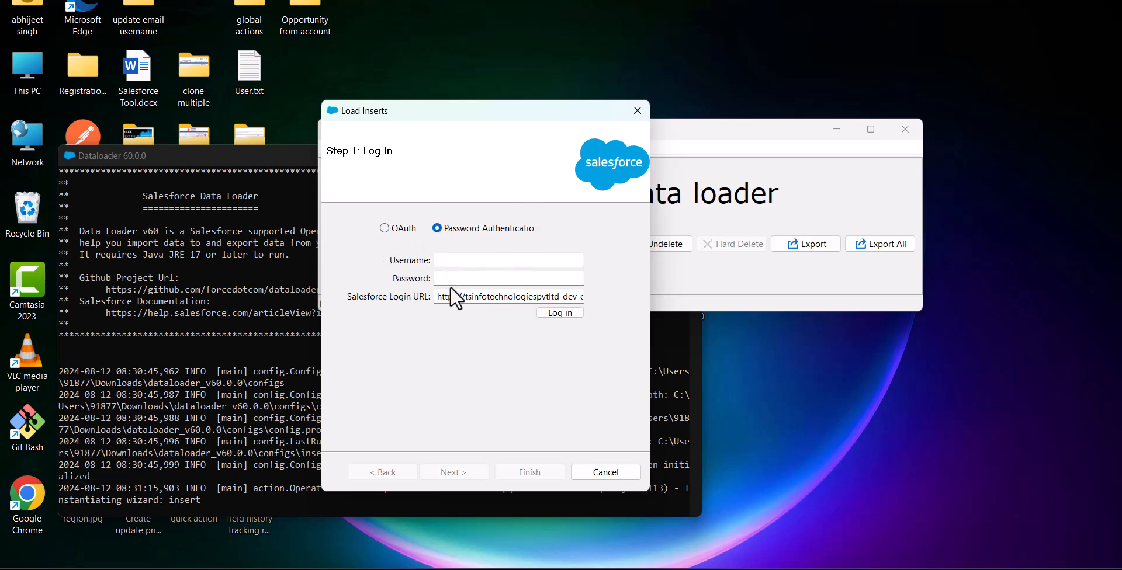
left_click(385, 228)
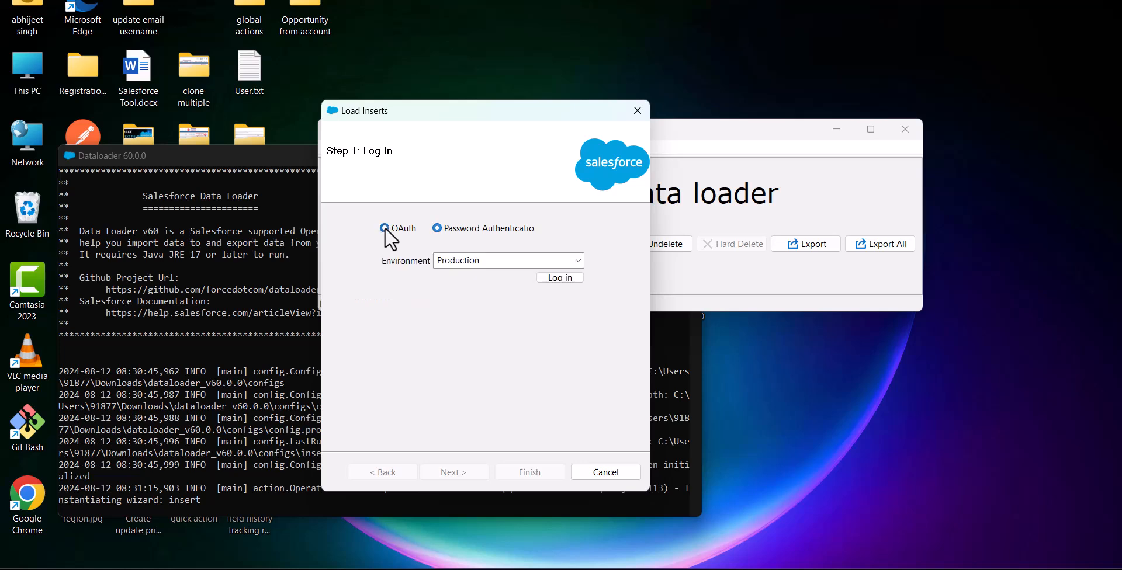
left_click(559, 277)
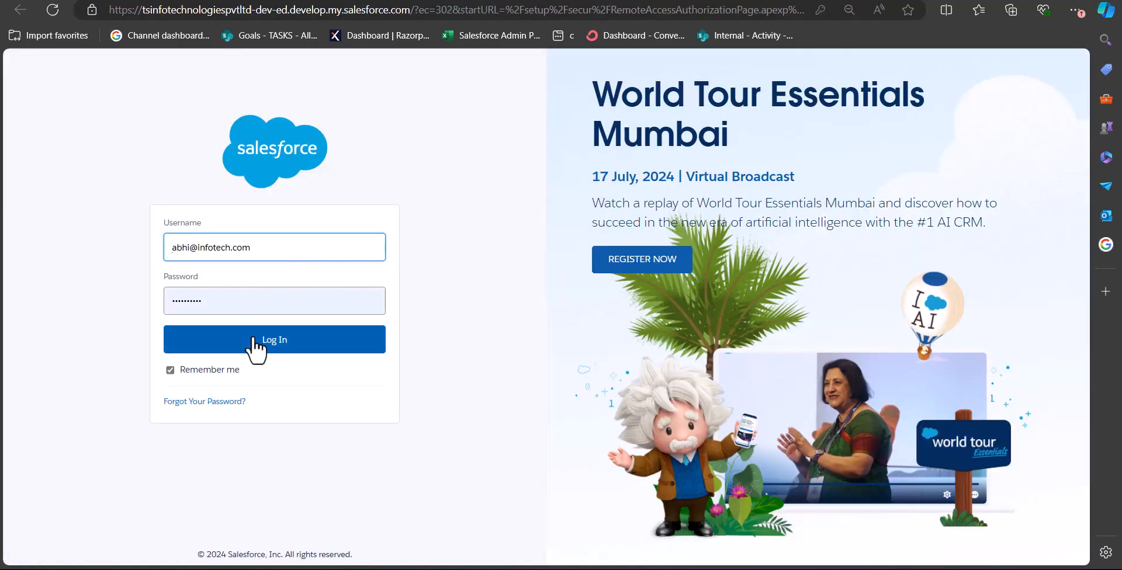
- Log in to Salesforce with the prefilled credentials and allow Dataloader Partner access to the account
left_click(256, 340)
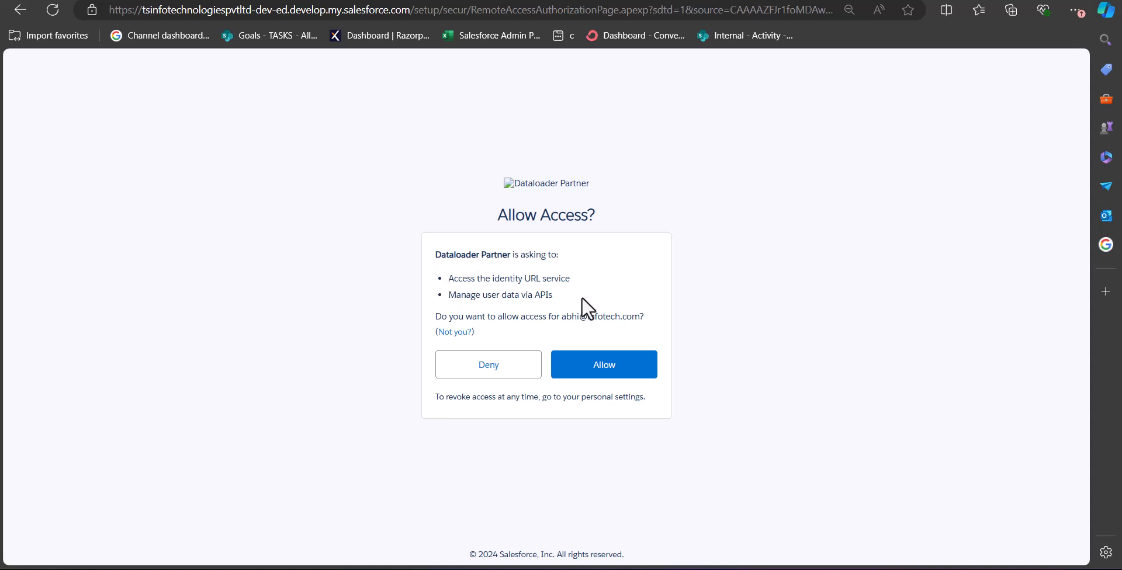
left_click(591, 383)
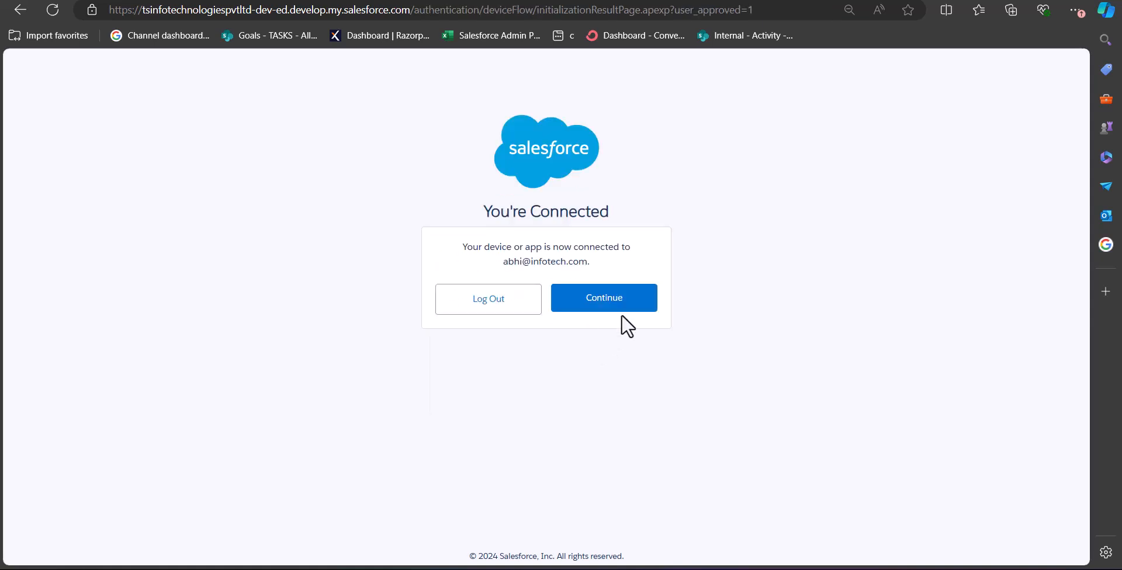
left_click(612, 308)
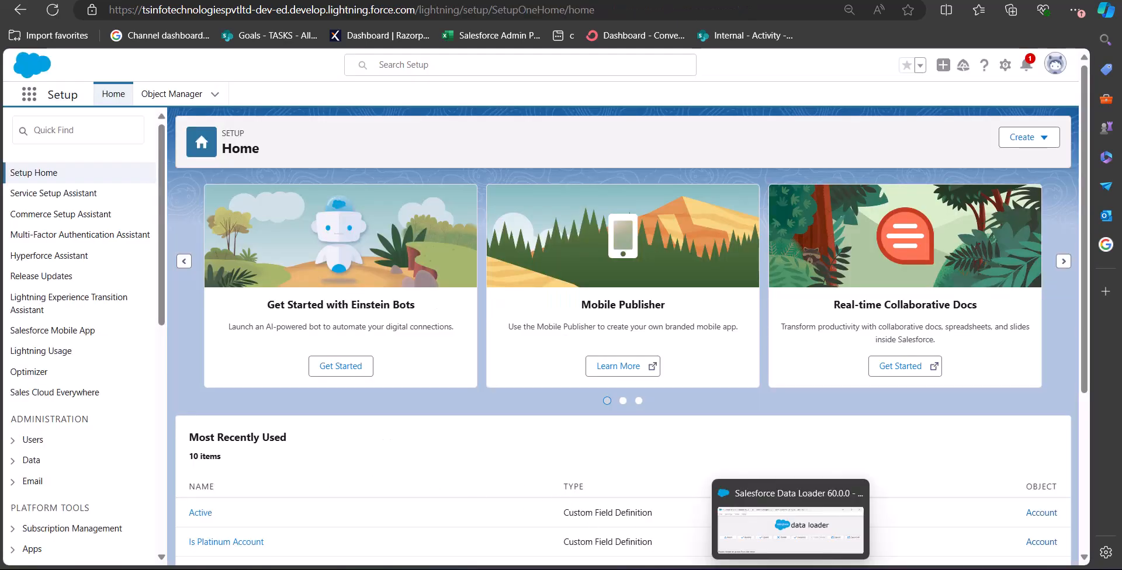
- Switch back to Data Loader and choose the Contact object for the insert
left_click(790, 569)
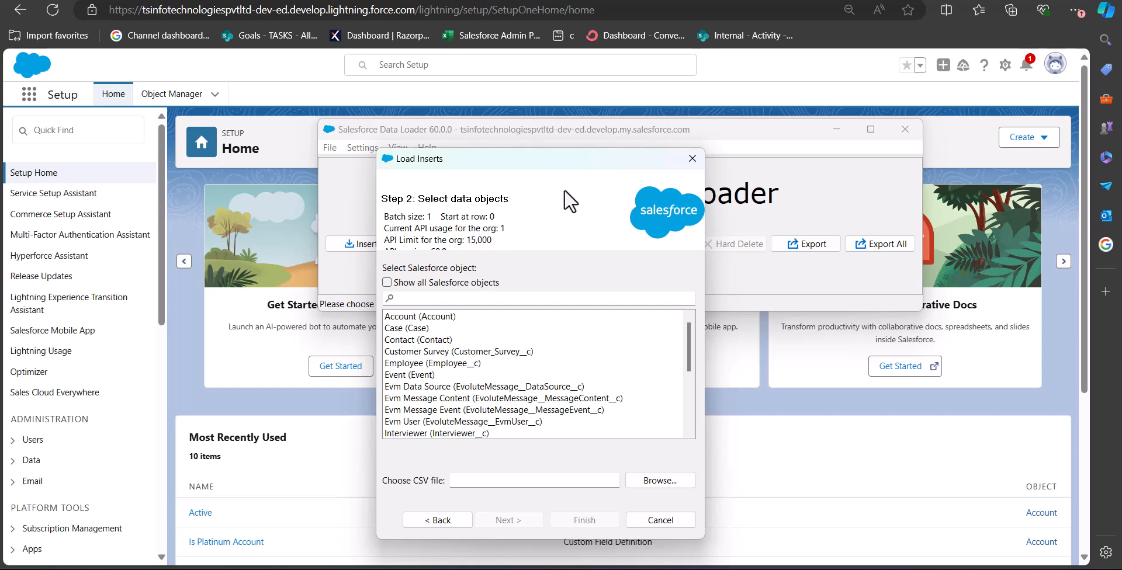
left_click_drag(546, 161, 713, 128)
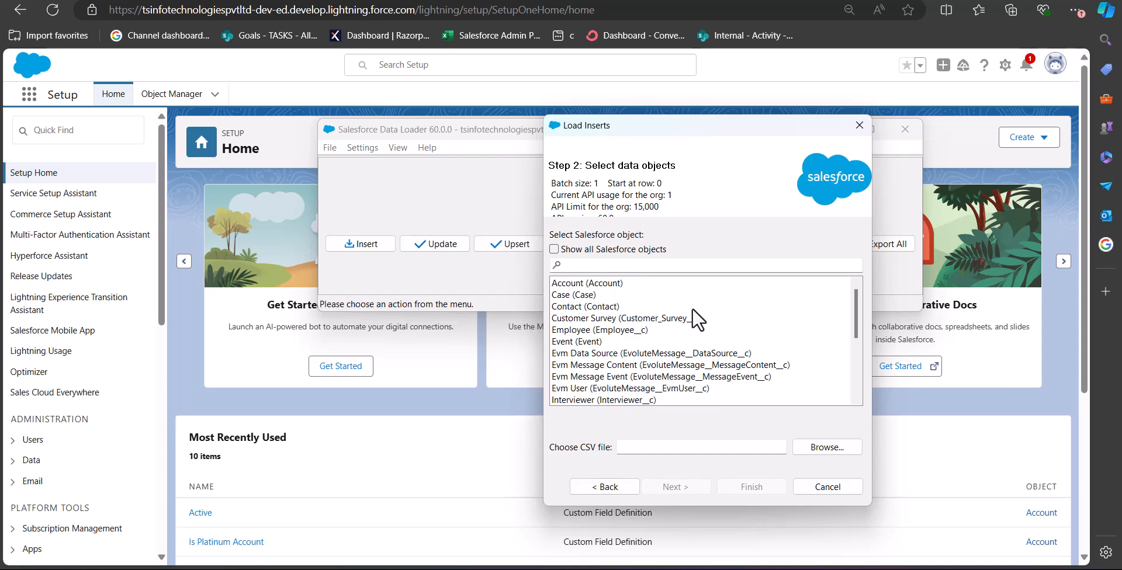
left_click(597, 307)
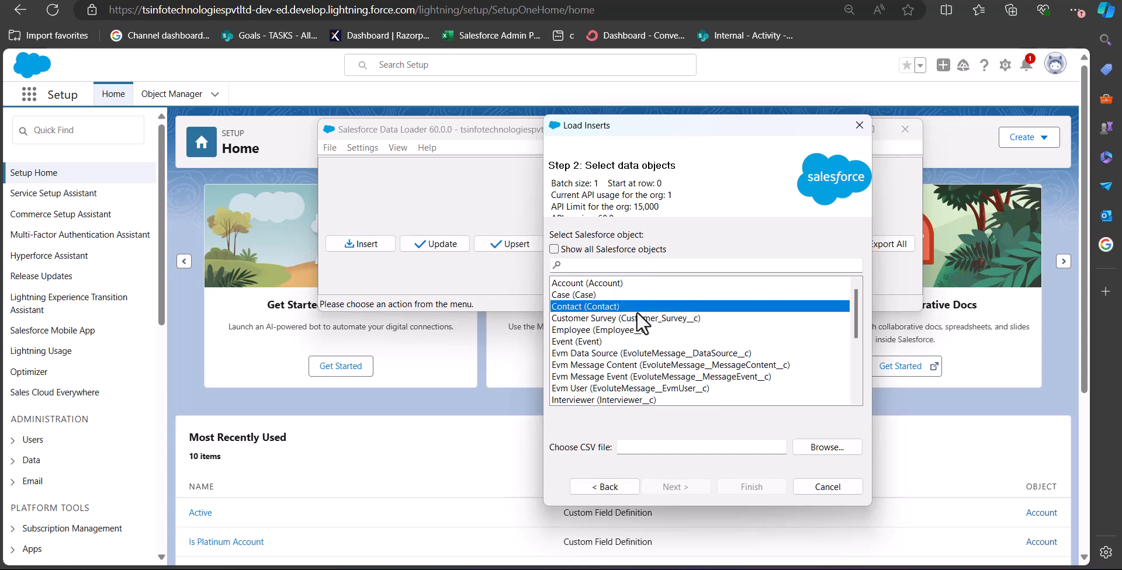
left_click(652, 451)
- Open a blank new contact form from the Contacts list in Salesforce and review its fields and required entries
left_click(29, 94)
left_click(313, 97)
left_click(30, 94)
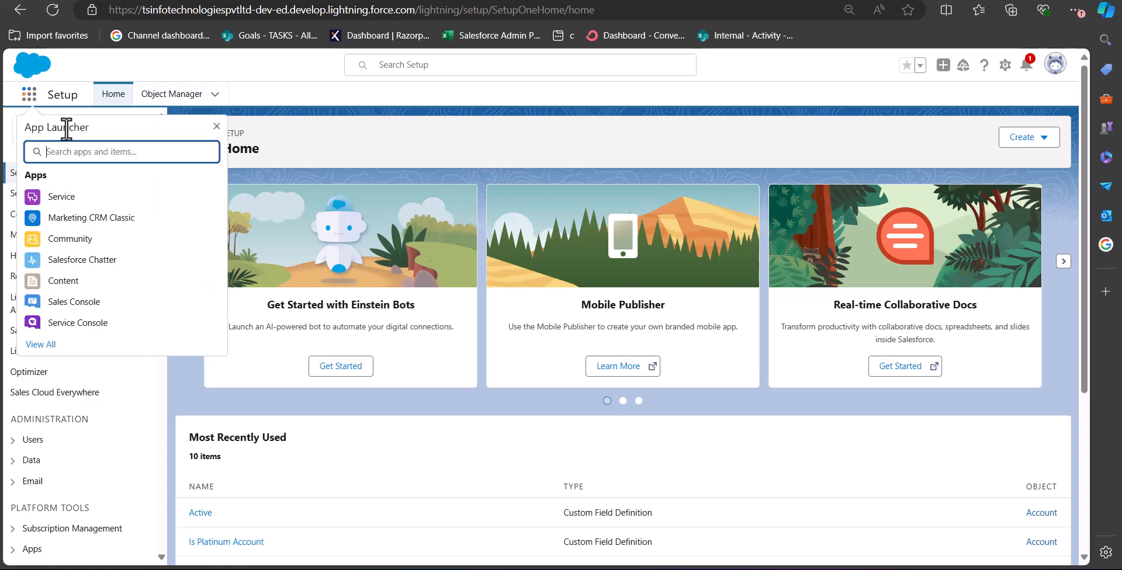
type("contact")
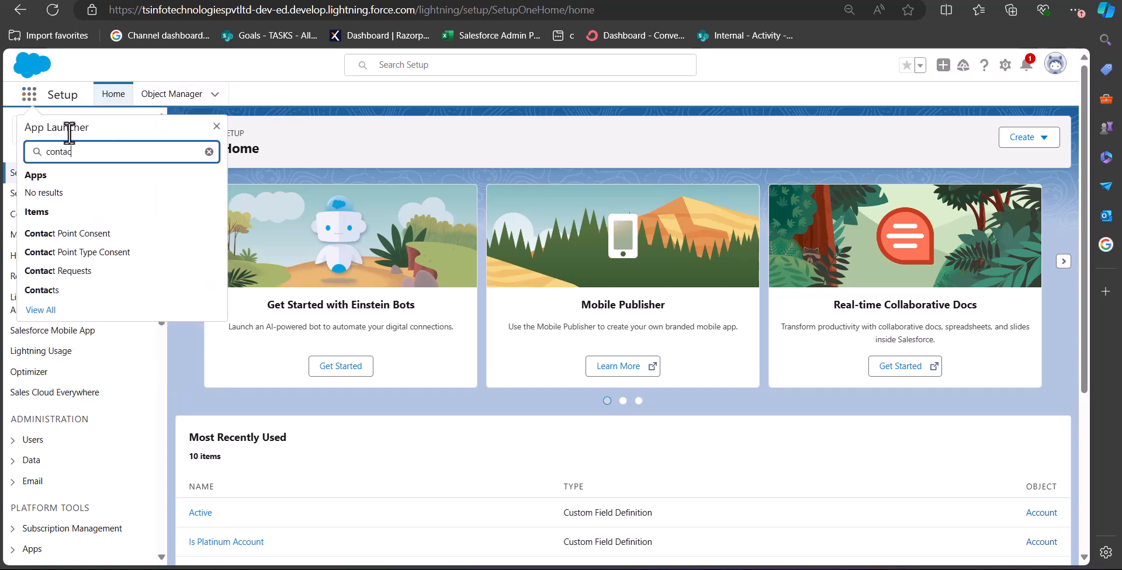
left_click(85, 291)
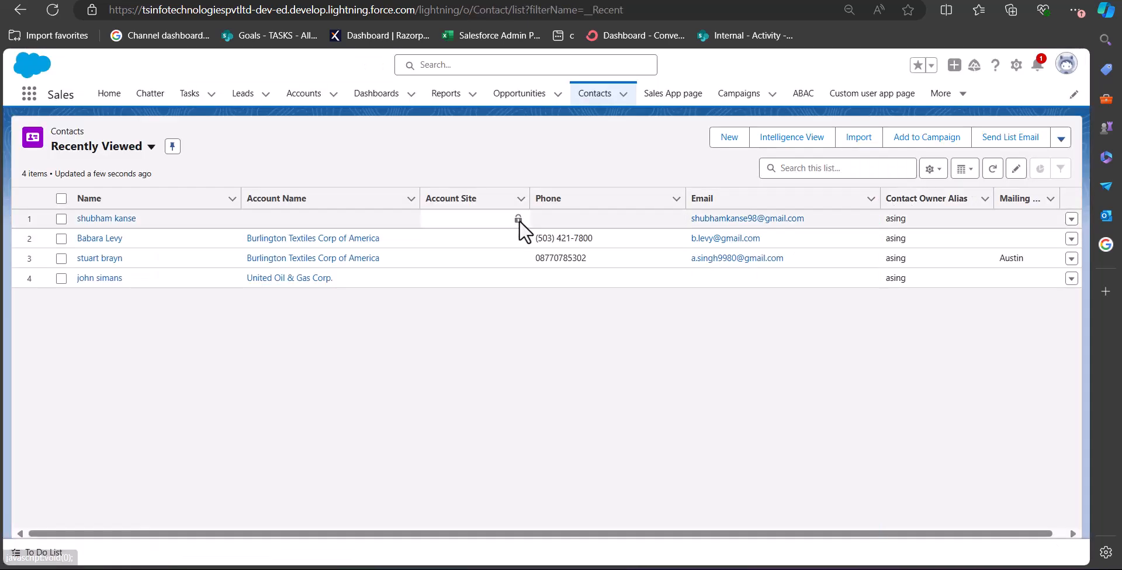
left_click(727, 143)
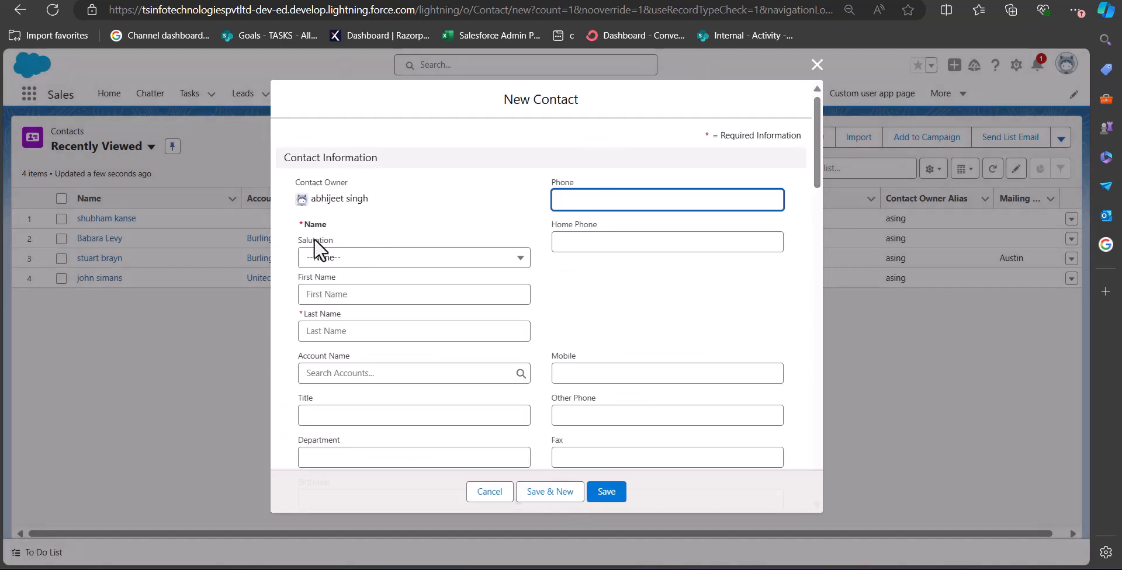
scroll(763, 111, "down", 3)
scroll(759, 103, "up", 3)
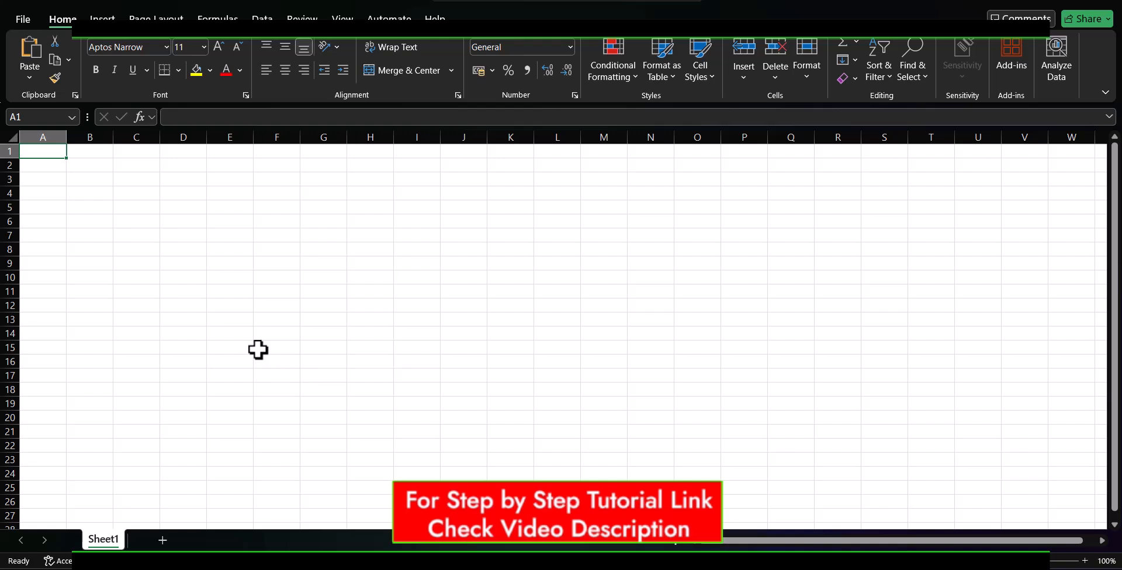
- Widen columns A and B of the blank Excel sheet and enter the headers Last Name and Email in row 1
left_click_drag(66, 133, 212, 133)
type("Last Name")
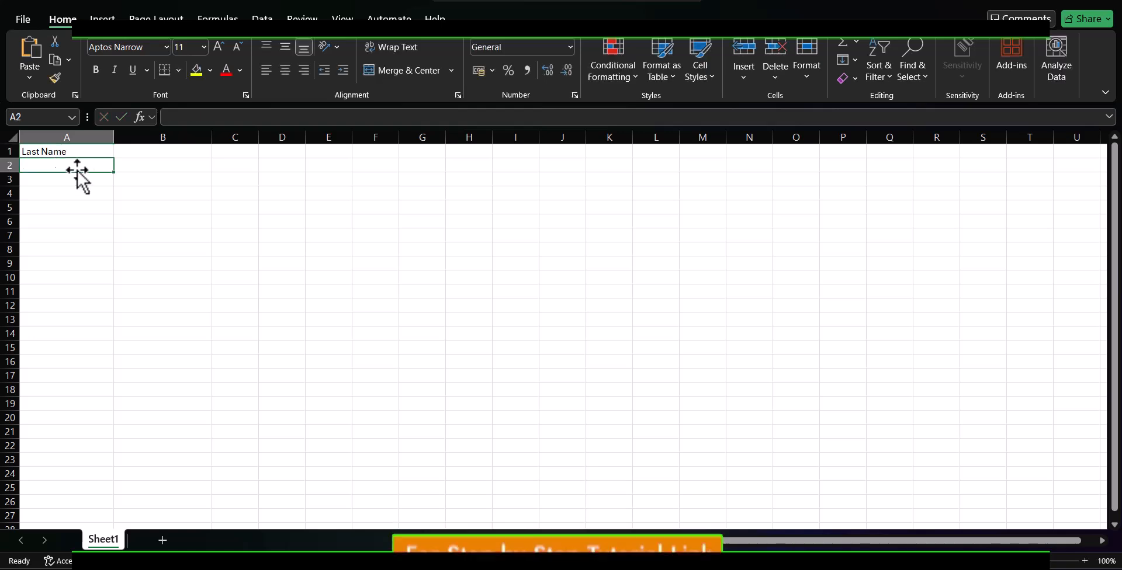
left_click(137, 154)
type("Email")
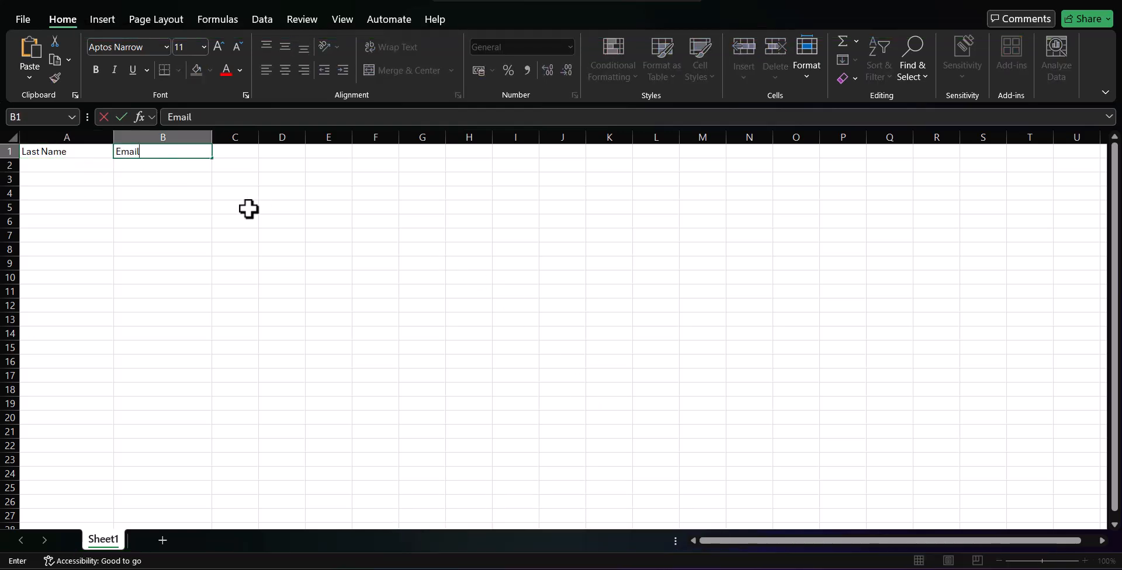
left_click(201, 206)
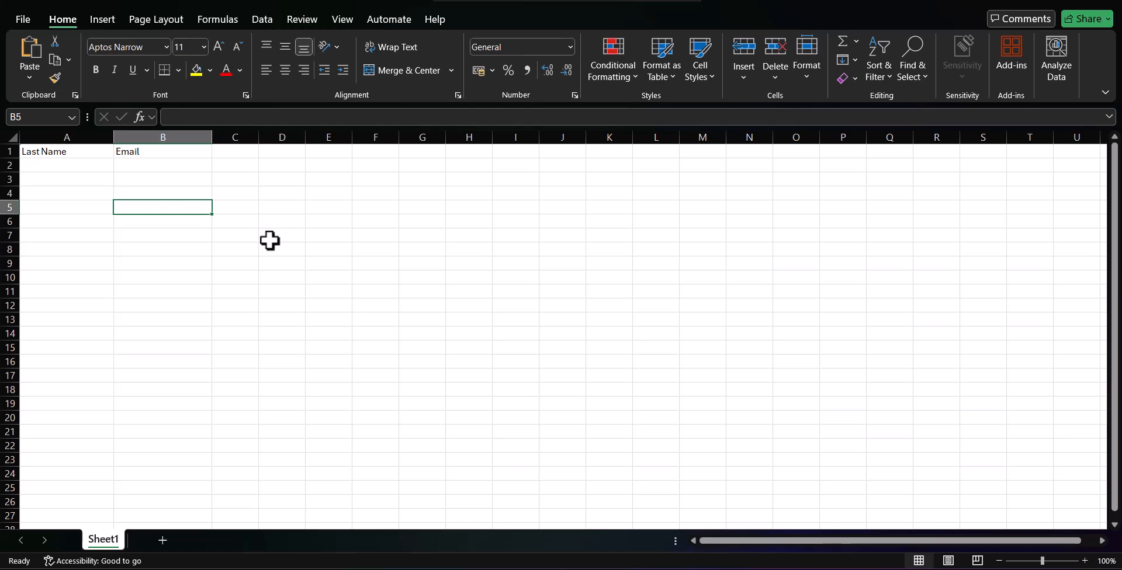
- Fill in three contacts' last names and emails below the headers and save the sheet as contacts insert.csv
left_click(86, 167)
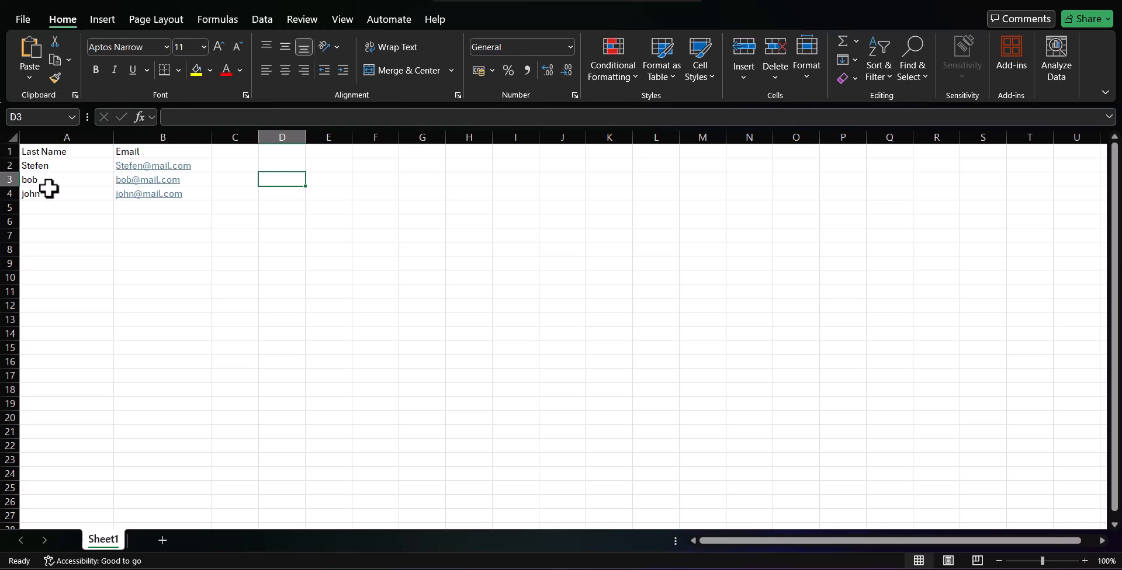
left_click(23, 19)
left_click(56, 271)
- Return to Data Loader, load contacts insert.csv for the Contact insert and leave the optional lookup fields unselected
left_click(791, 568)
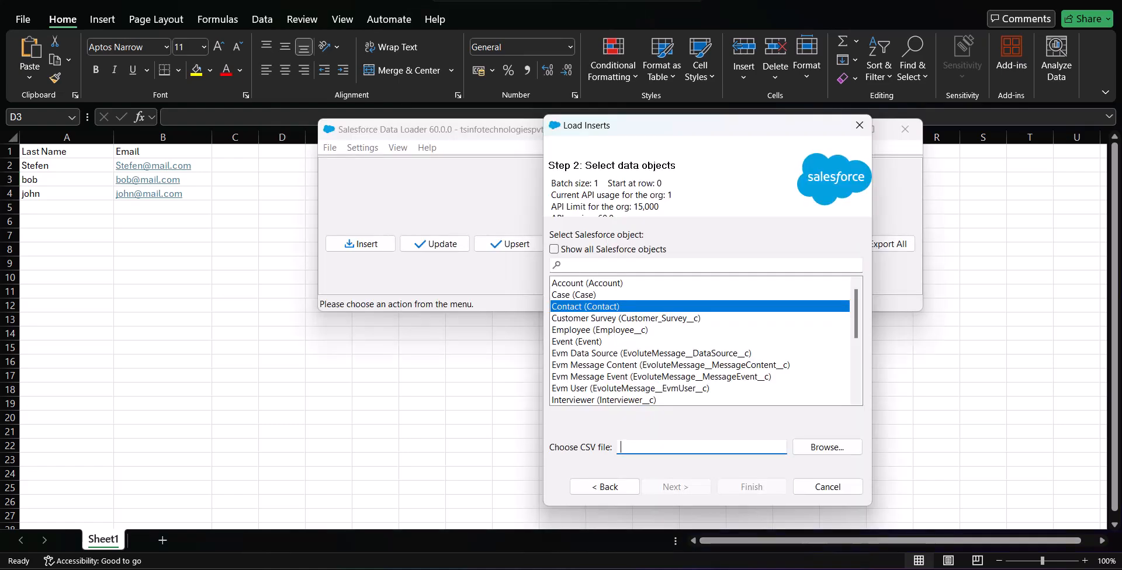
left_click(820, 450)
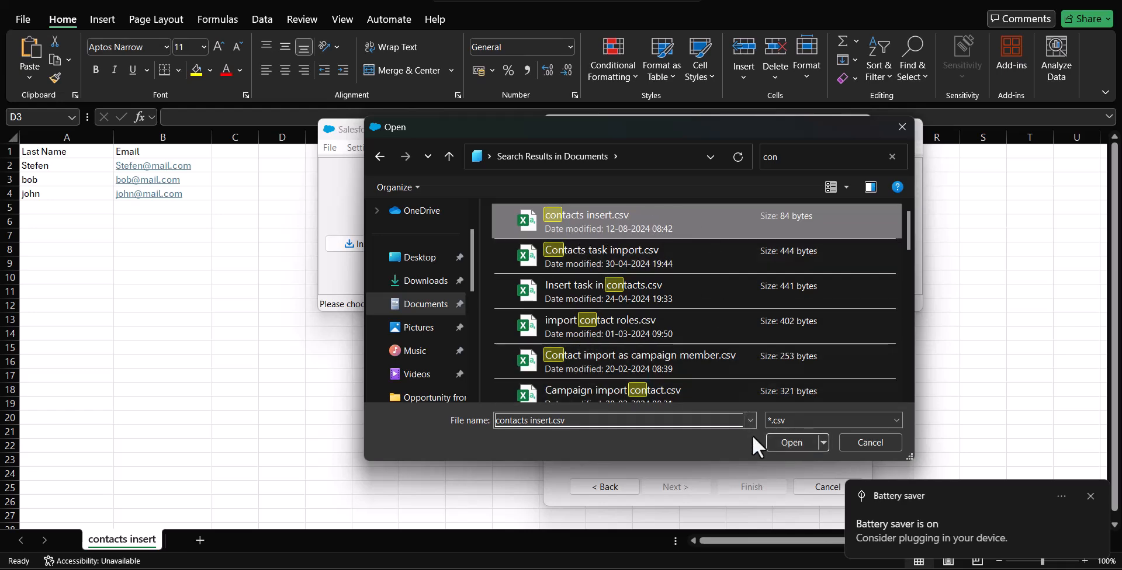
left_click(792, 442)
left_click_drag(718, 120, 526, 13)
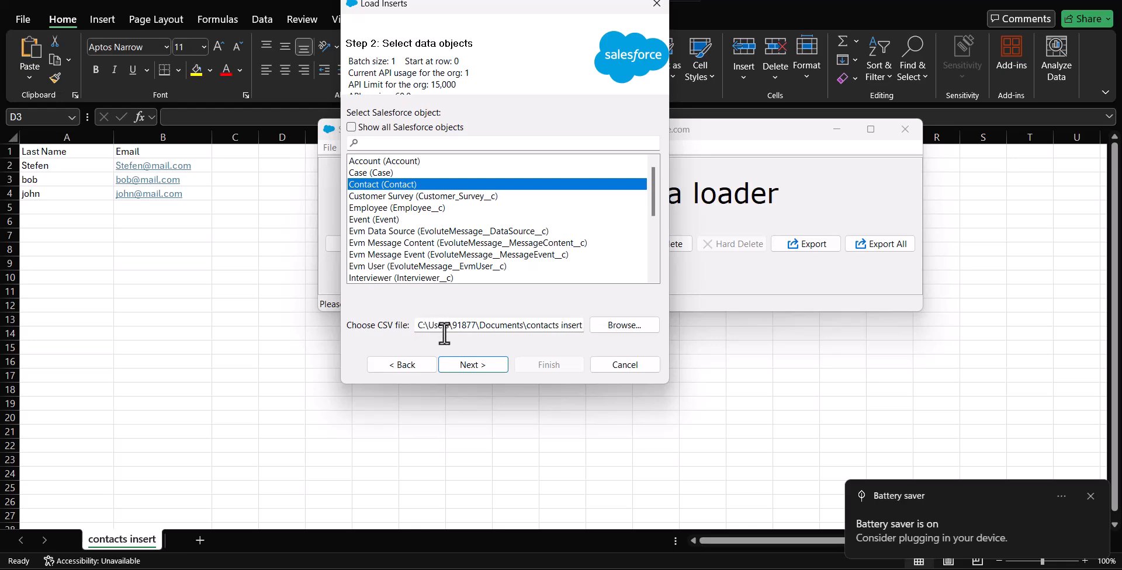
left_click(472, 365)
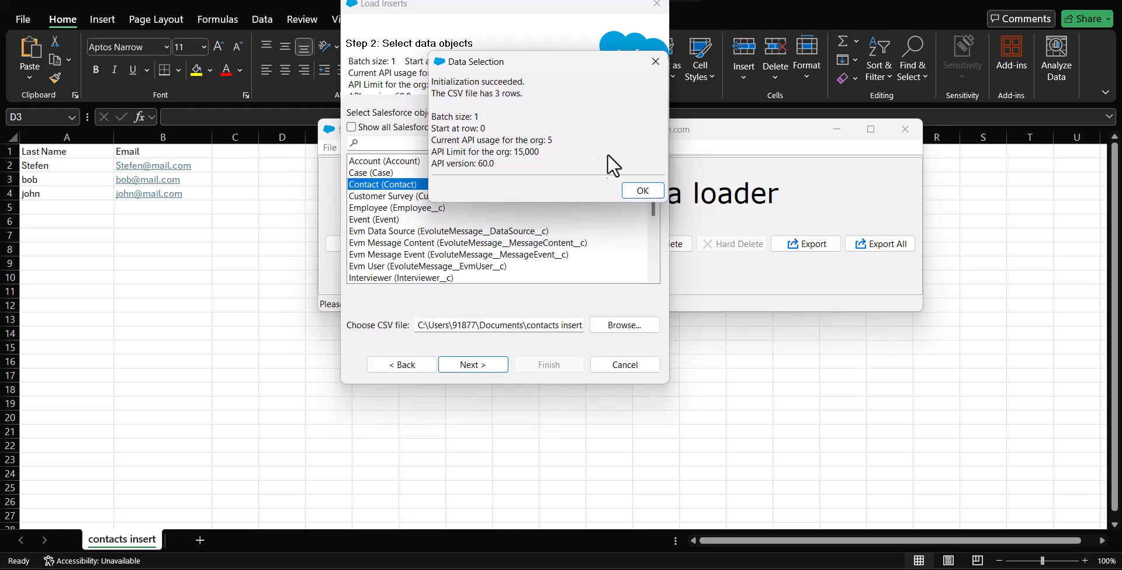
key("Return")
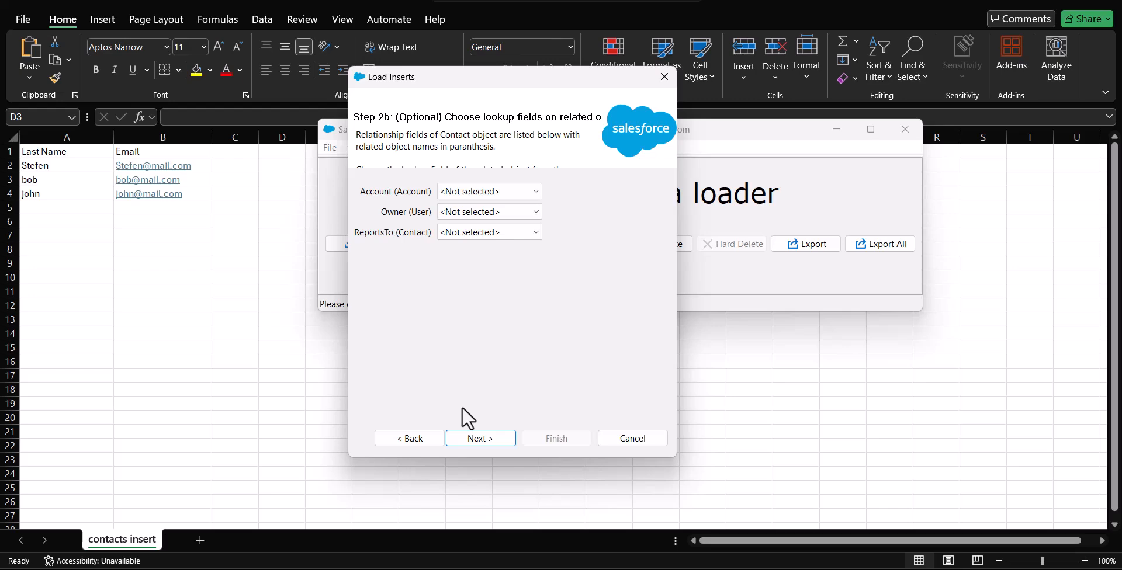
left_click(476, 440)
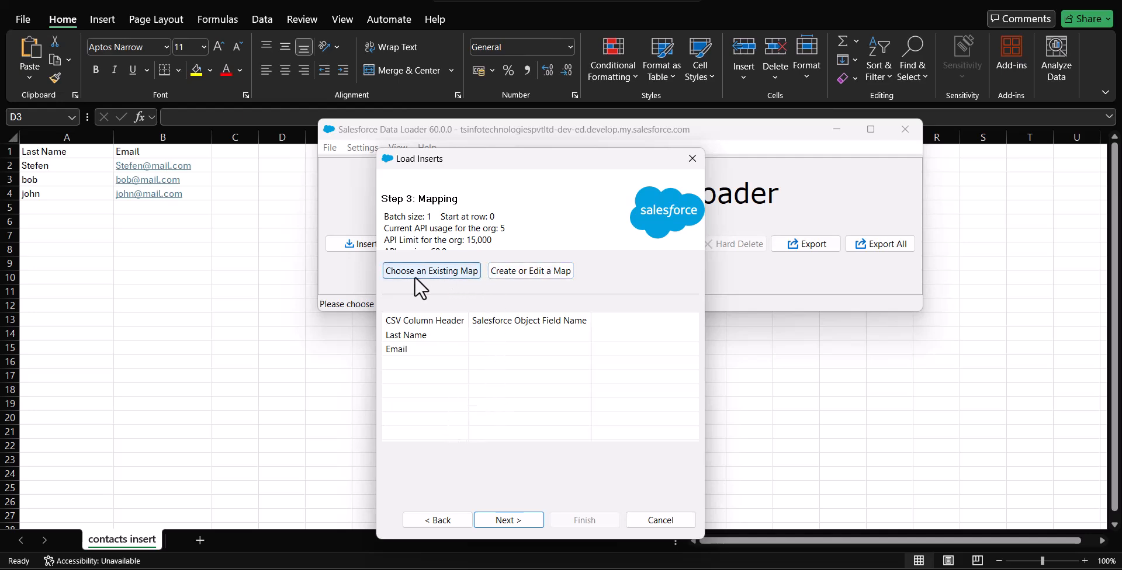
- Create a field map that auto-matches the Email and Last Name columns to the Contact fields, and accept it
left_click(523, 272)
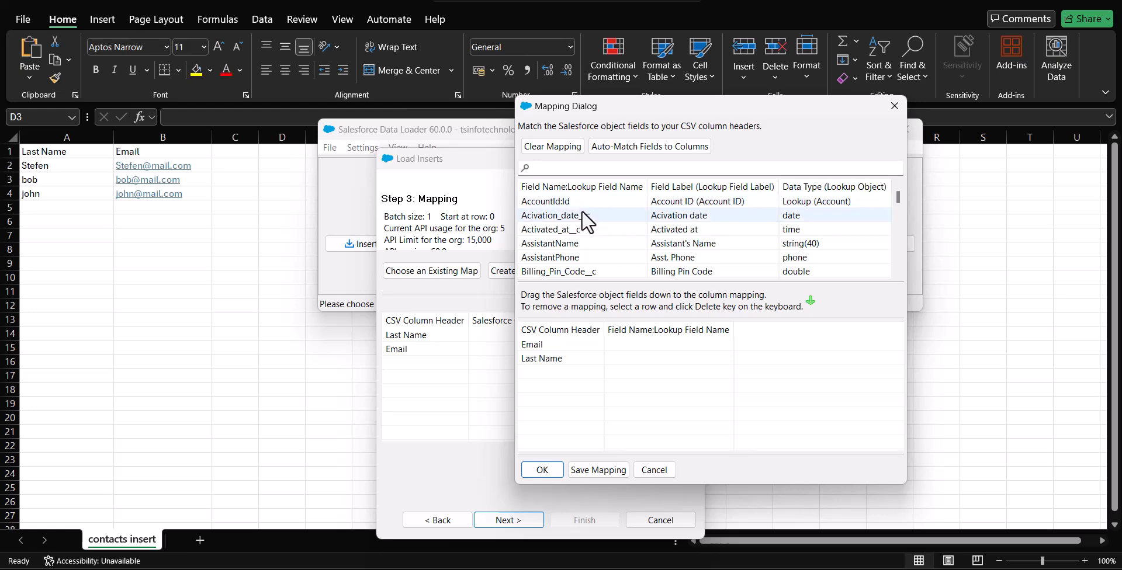
left_click(623, 147)
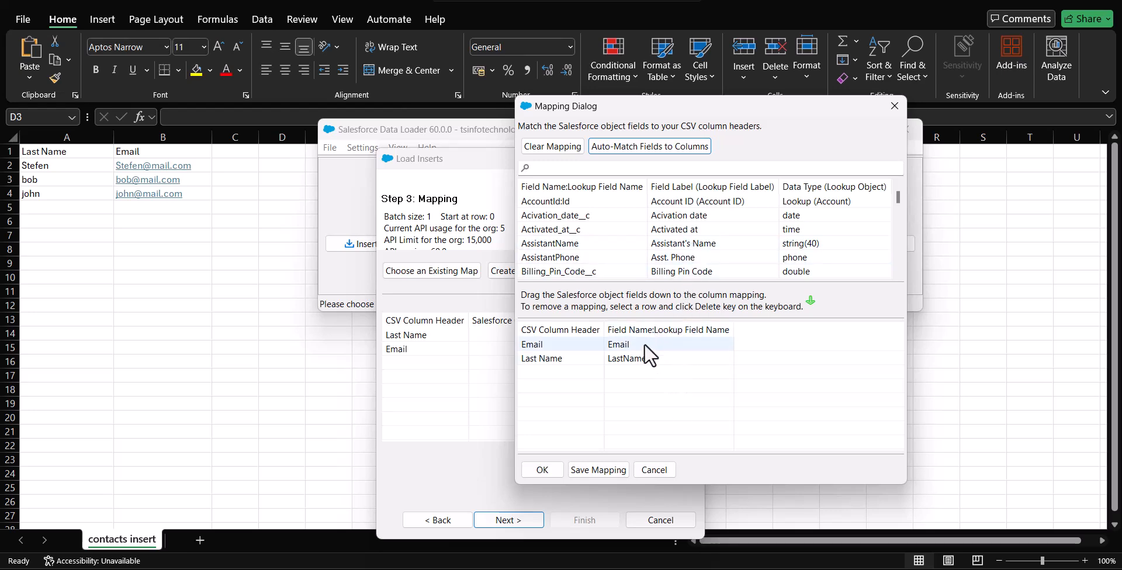
mouse_move(798, 218)
left_mouse_down()
mouse_move(822, 261)
mouse_move(810, 301)
mouse_move(698, 370)
mouse_move(818, 266)
mouse_move(819, 218)
left_mouse_up()
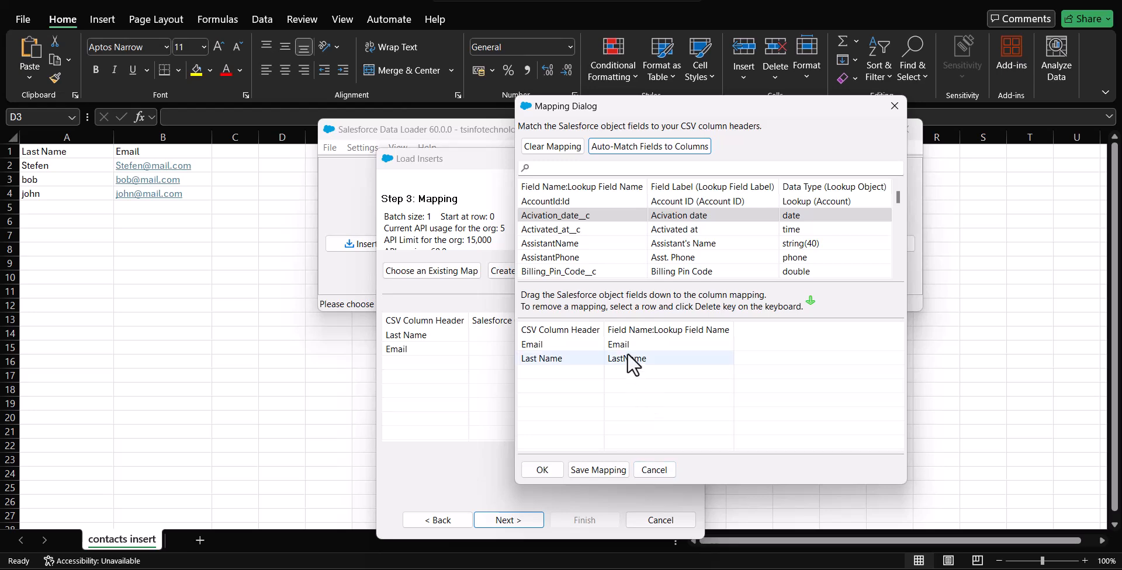
left_click_drag(627, 354, 654, 341)
left_click_drag(808, 113, 785, 127)
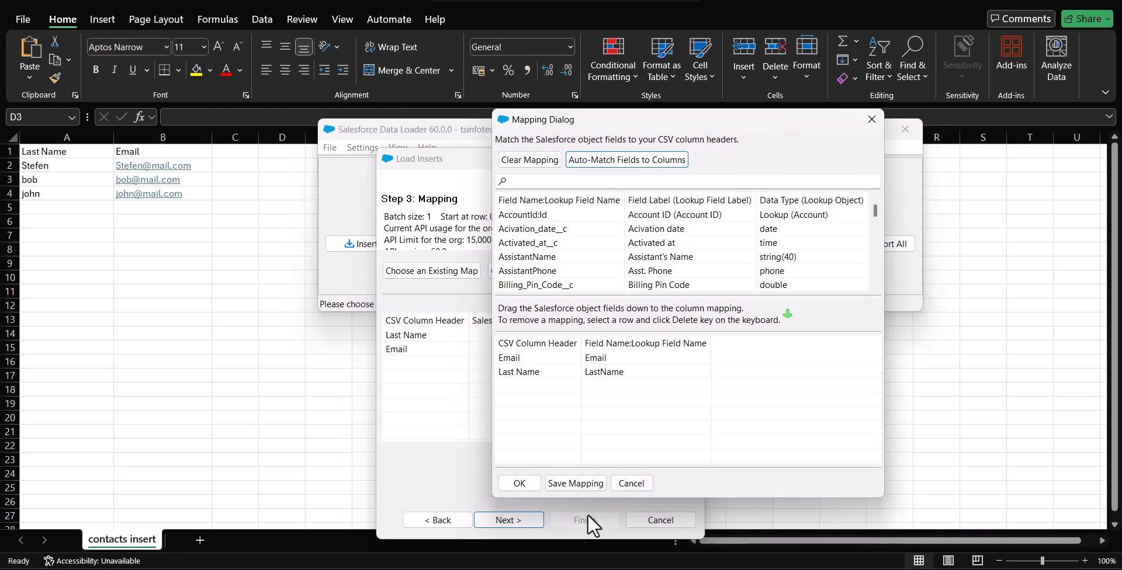
left_click(528, 485)
left_click(509, 520)
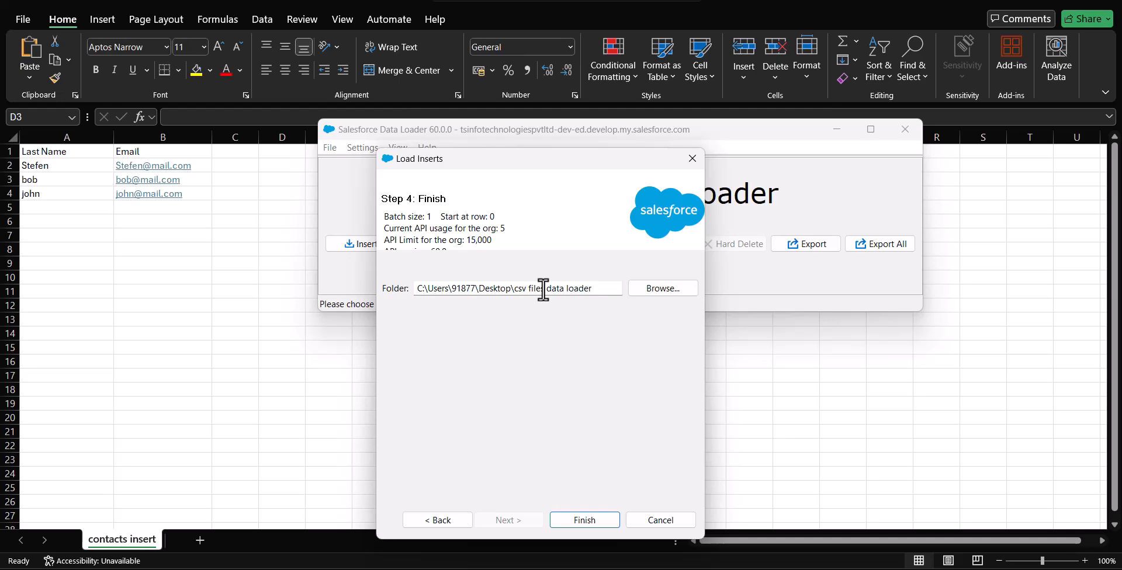
- Run the contact insert with the preset results folder and view the successfully inserted records
left_click(599, 524)
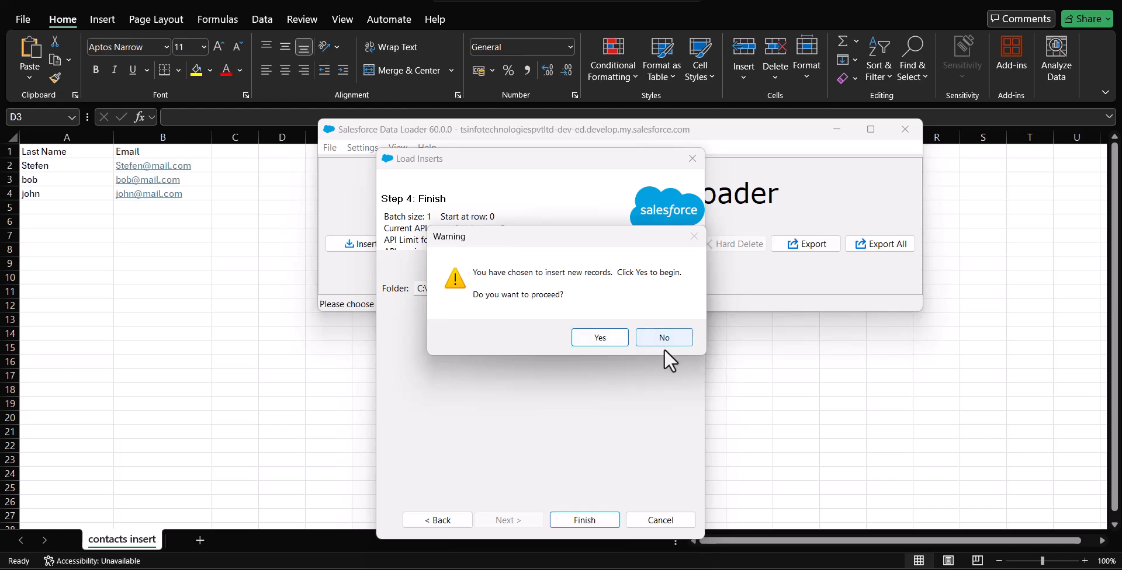
left_click(595, 343)
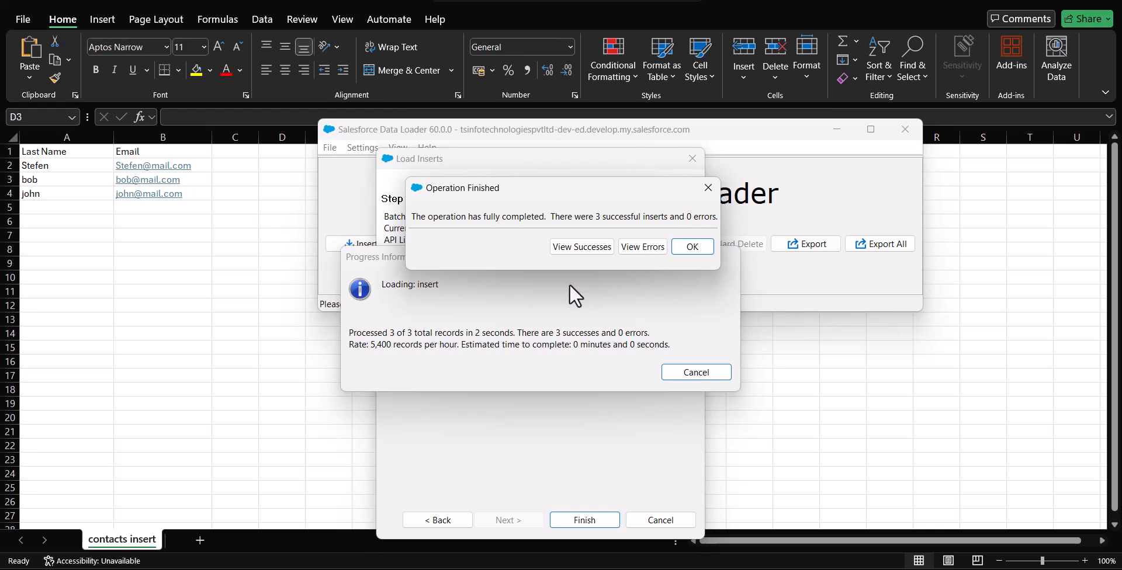
left_click(573, 252)
left_click_drag(799, 236, 536, 225)
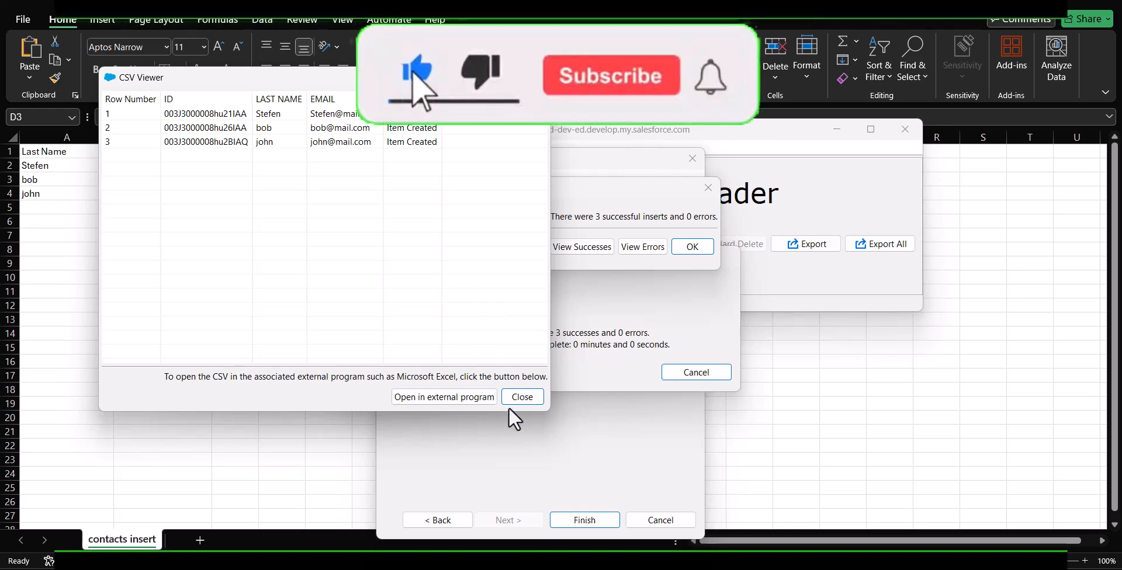
- Close the insert results, switch to Salesforce in the browser and dismiss the open New Contact form
left_click(515, 402)
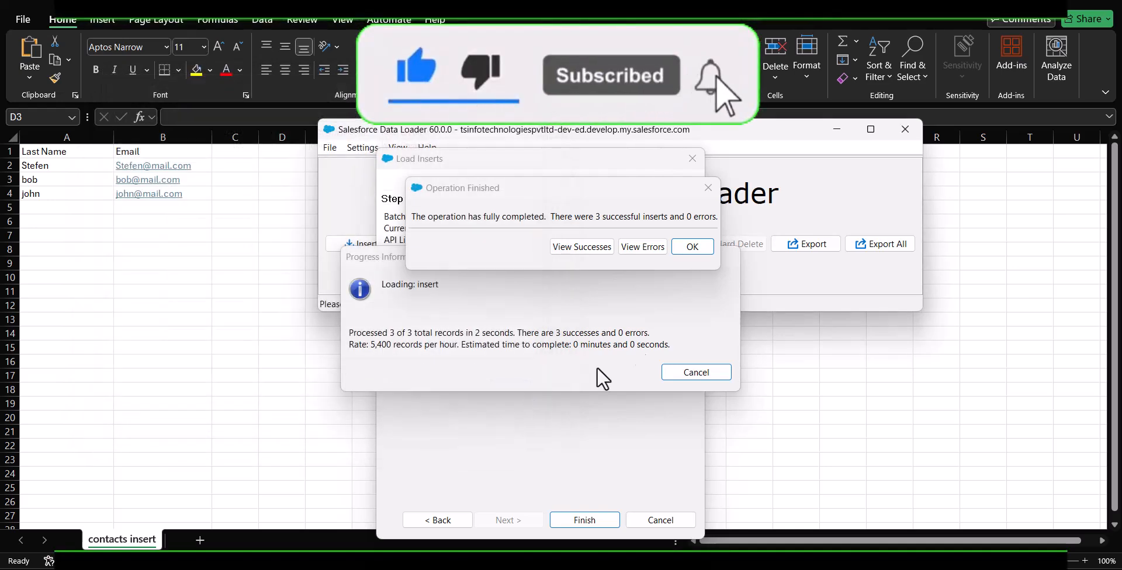
left_click(691, 246)
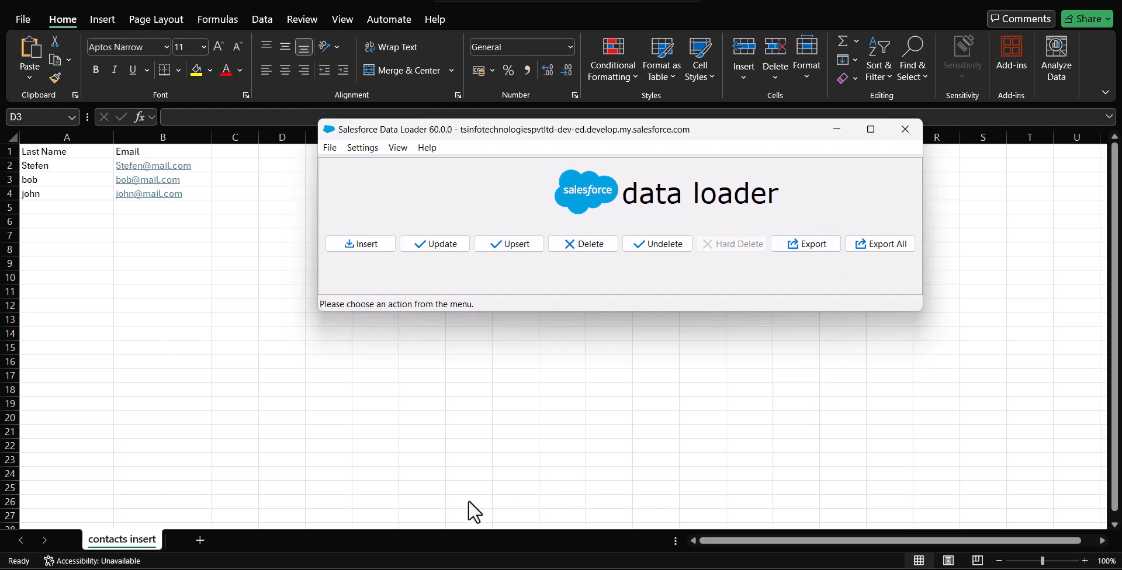
mouse_move(277, 565)
left_click(276, 569)
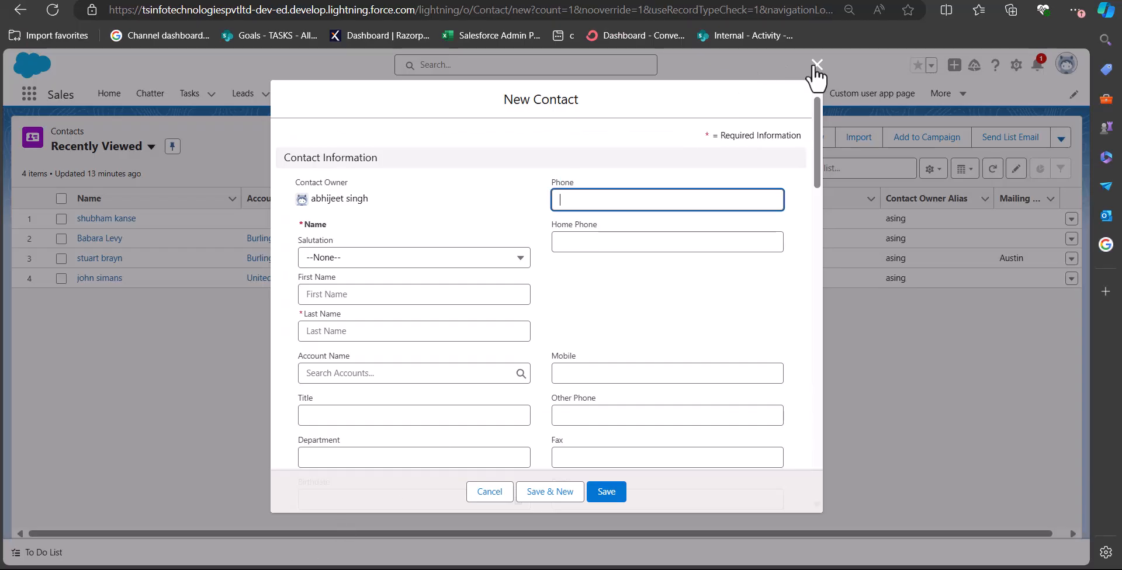
left_click(817, 65)
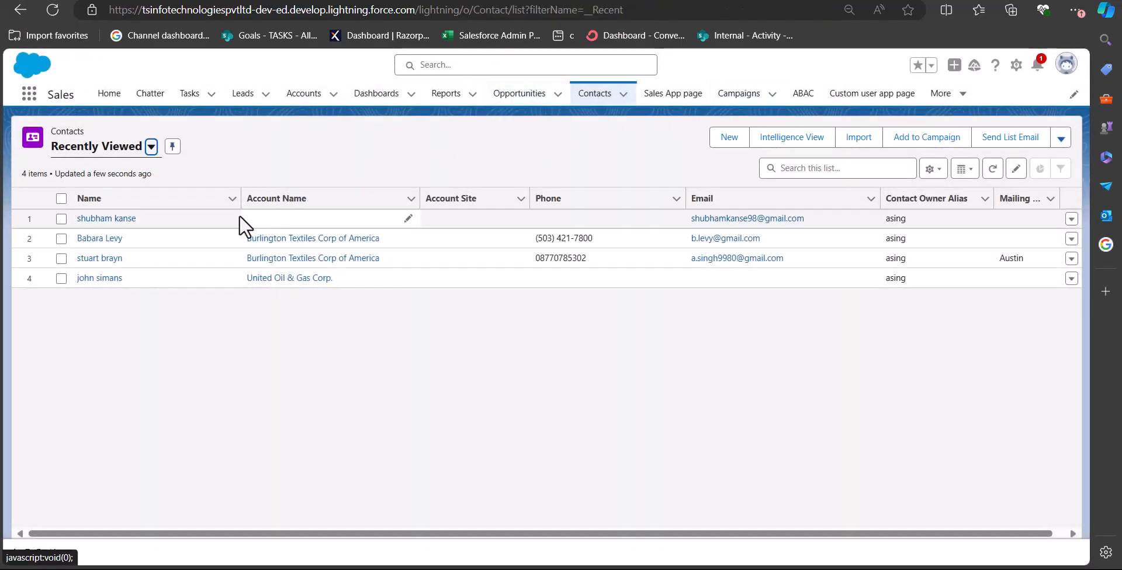
- Reload the contacts page and show the New This Week list view to check the inserted contacts
left_click(53, 11)
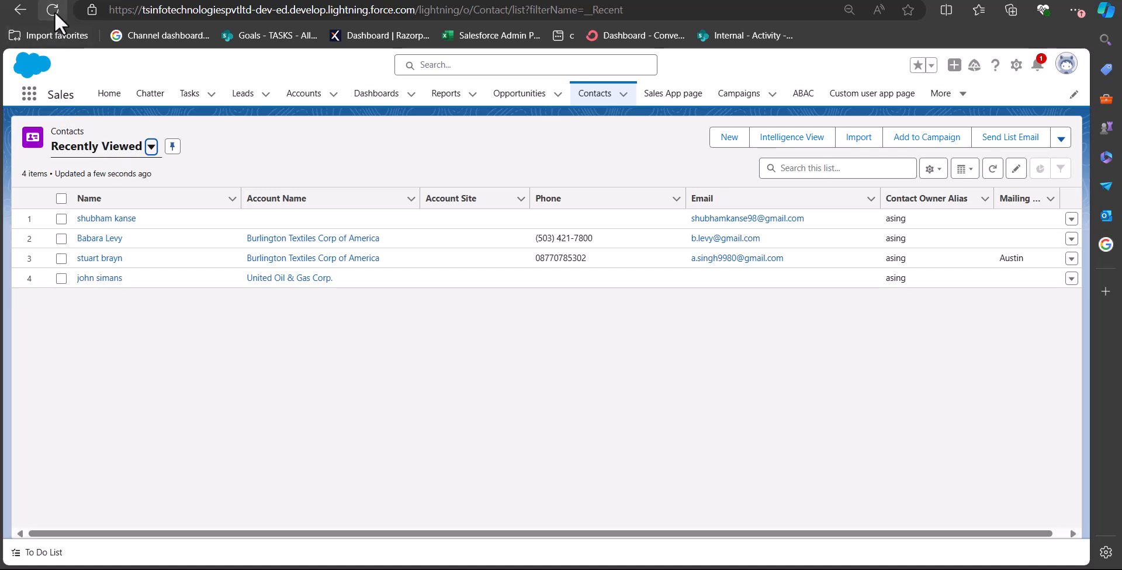
left_click(126, 148)
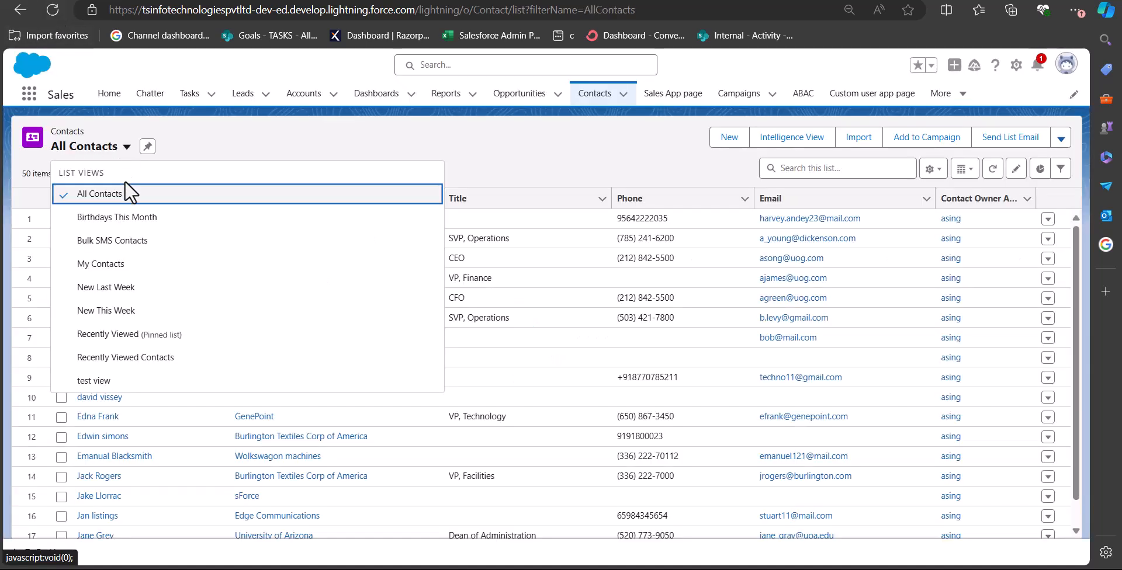
left_click(120, 294)
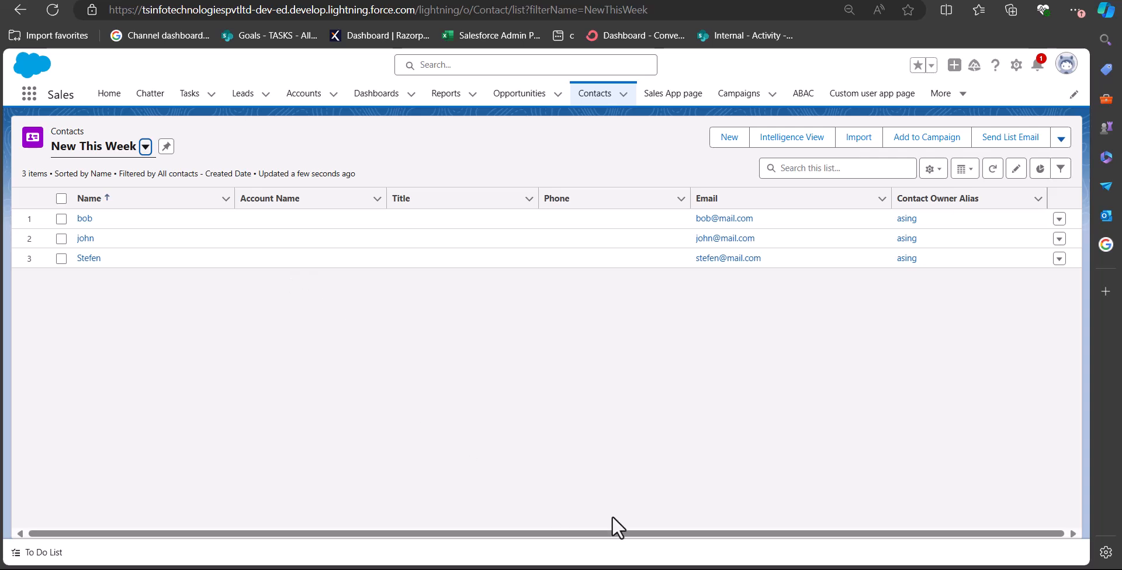
key("alt+Tab")
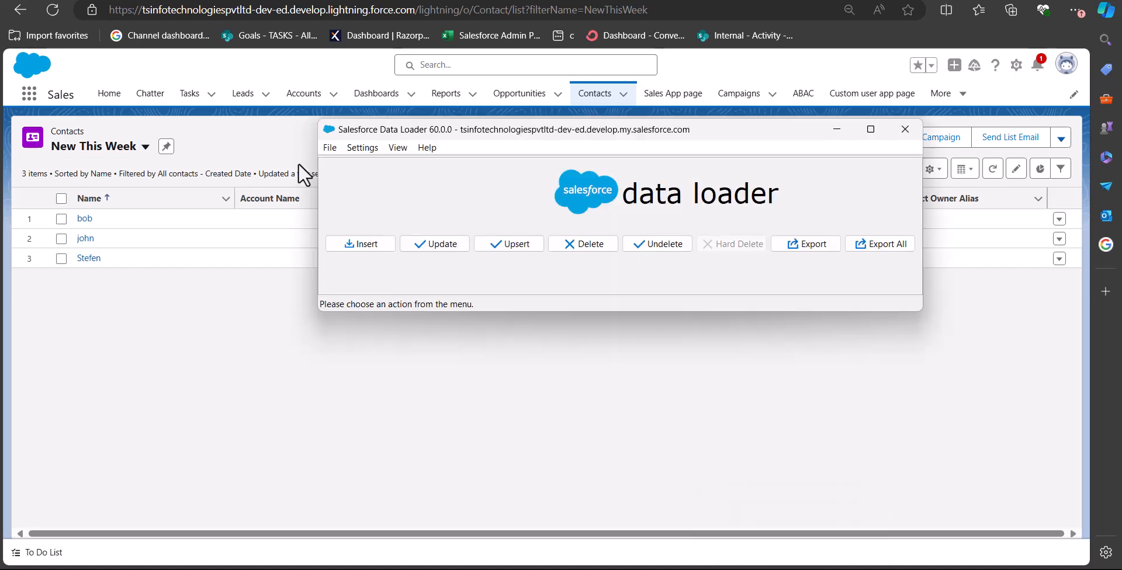
left_click_drag(731, 131, 641, 135)
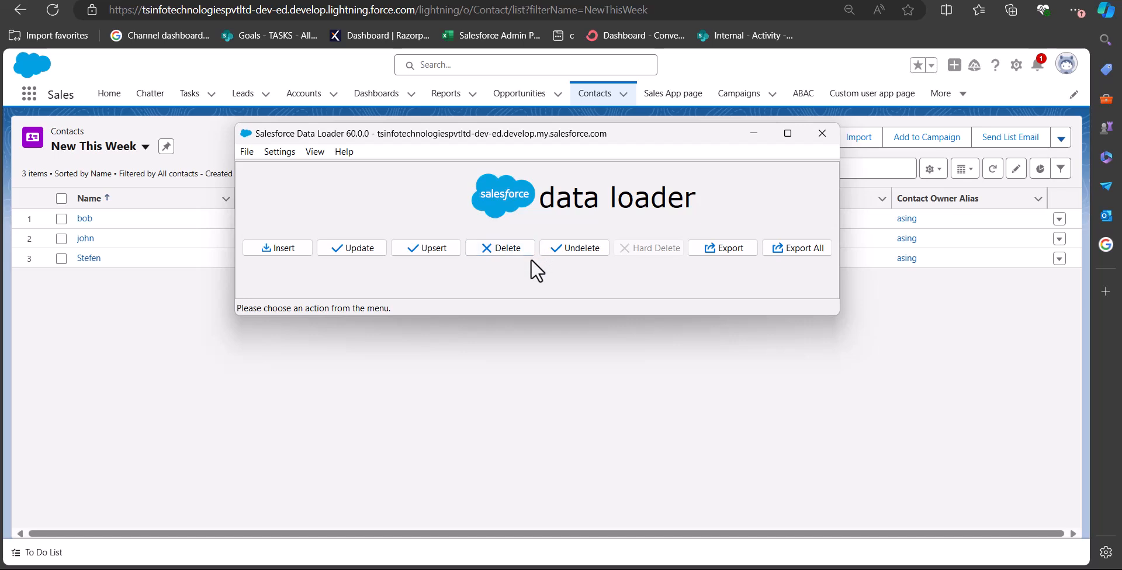
left_click_drag(619, 133, 524, 314)
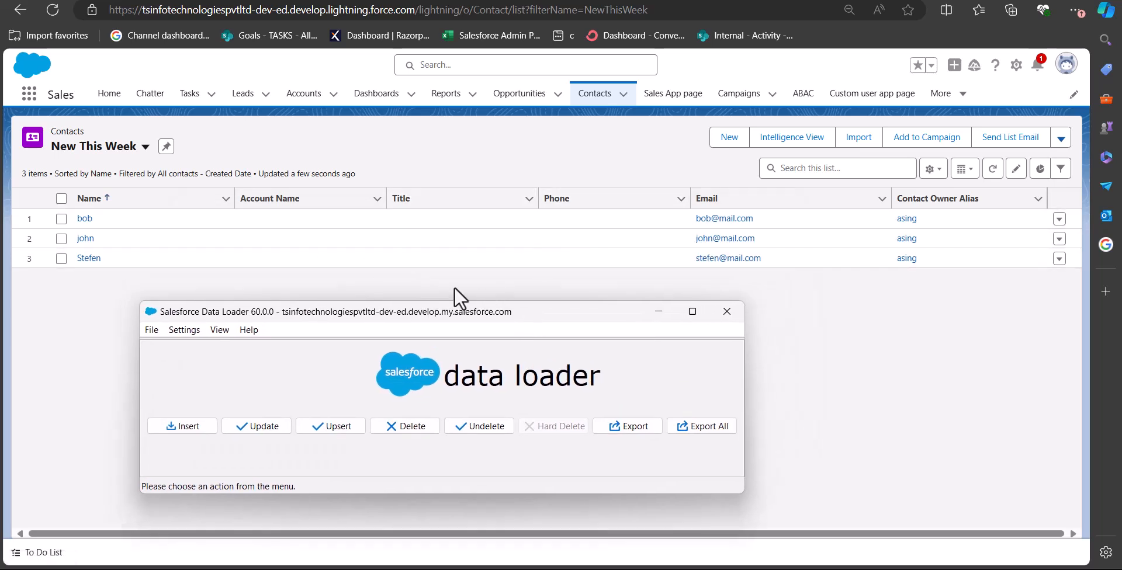
left_click_drag(453, 306, 479, 293)
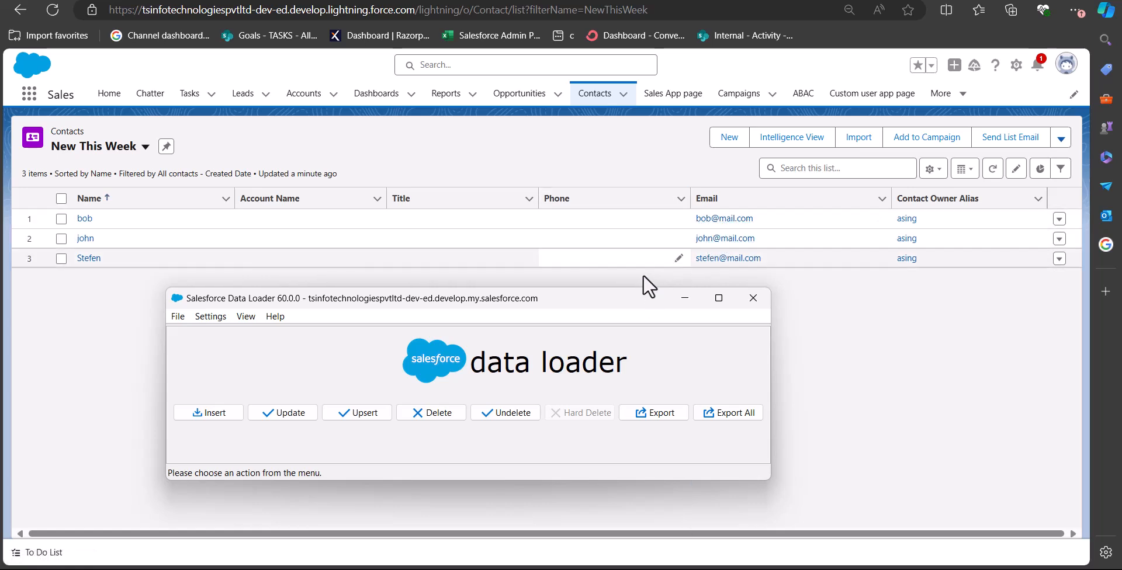
left_click_drag(607, 298, 723, 200)
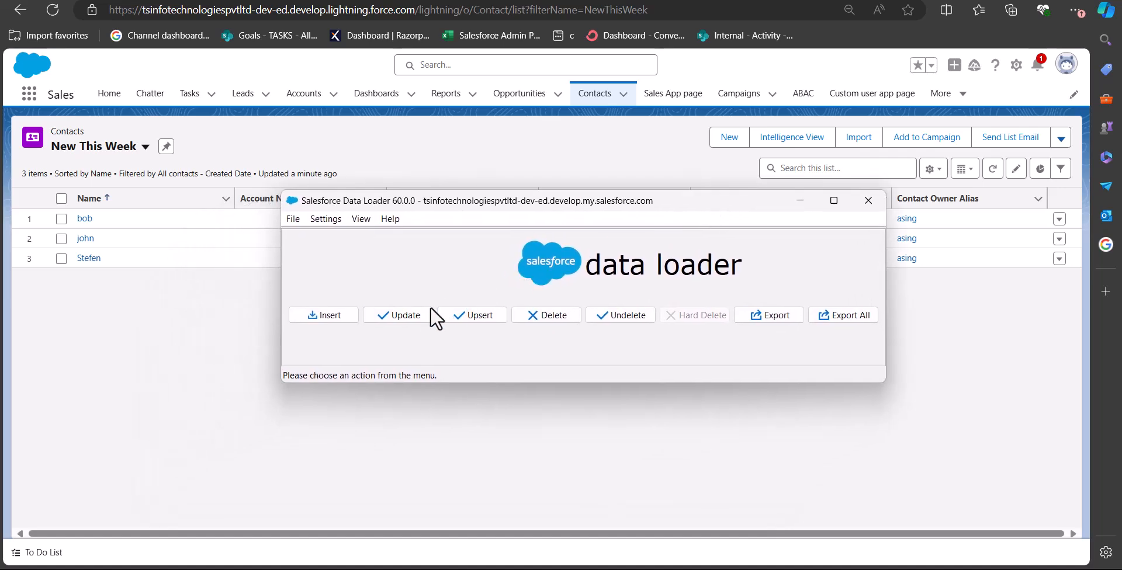
left_click(409, 314)
left_click_drag(764, 125, 781, 111)
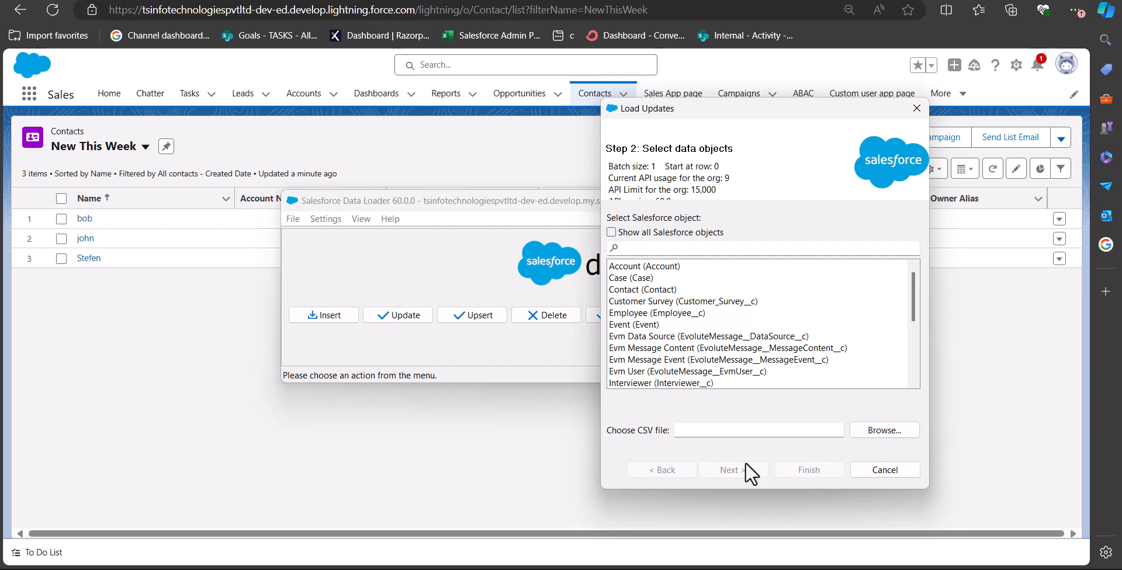
- Switch to Excel and change the emails of the first two contacts in contacts insert.csv
left_click(373, 569)
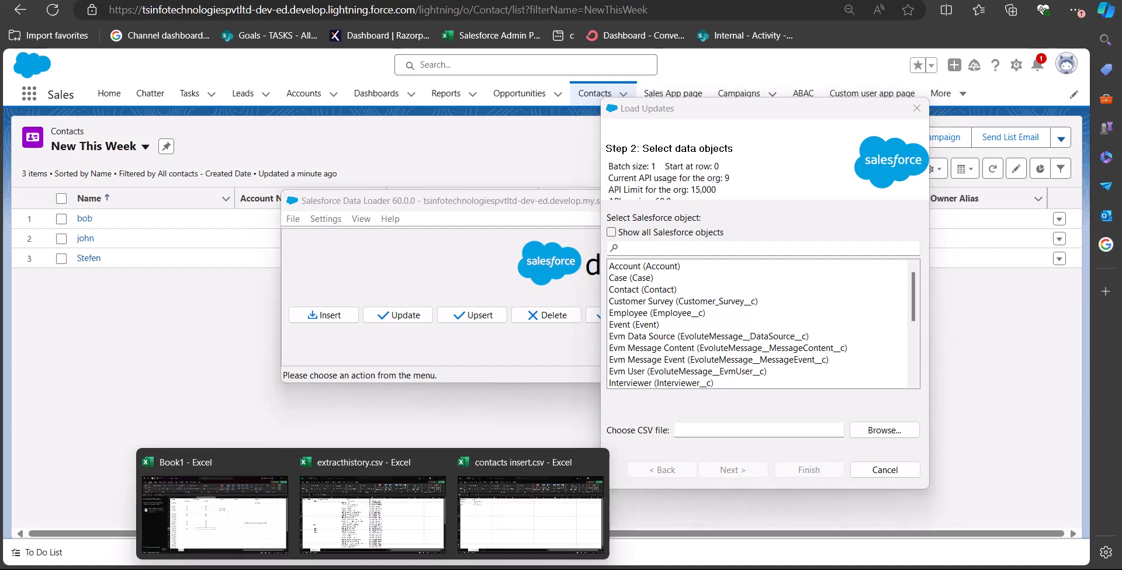
left_click(531, 515)
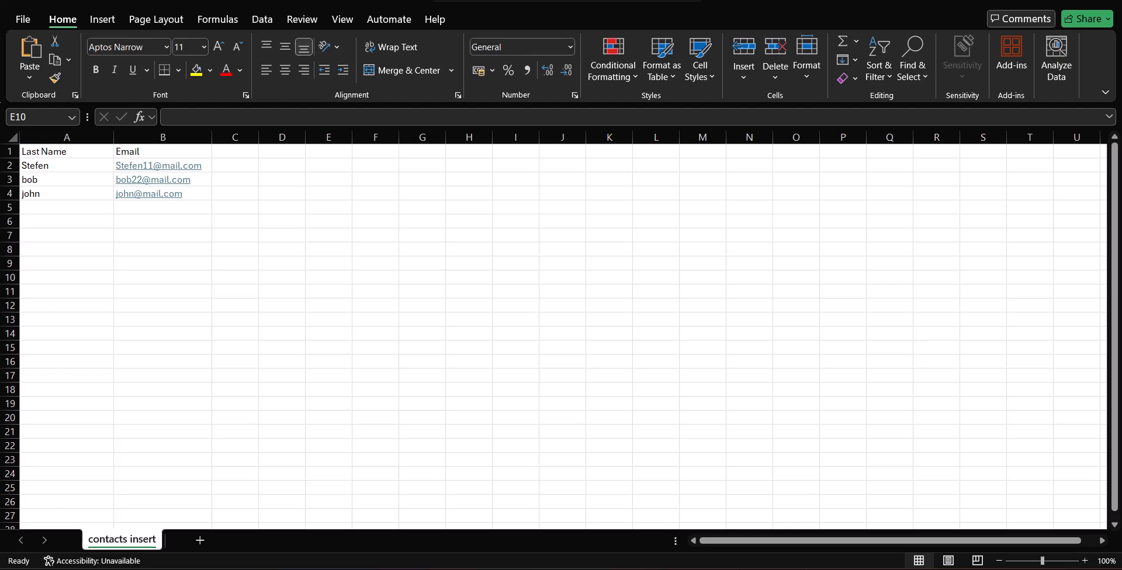
- Return to Data Loader, start an Update operation and log in to the Production environment with OAuth
left_click(436, 569)
left_click_drag(567, 65, 861, 97)
left_click(490, 205)
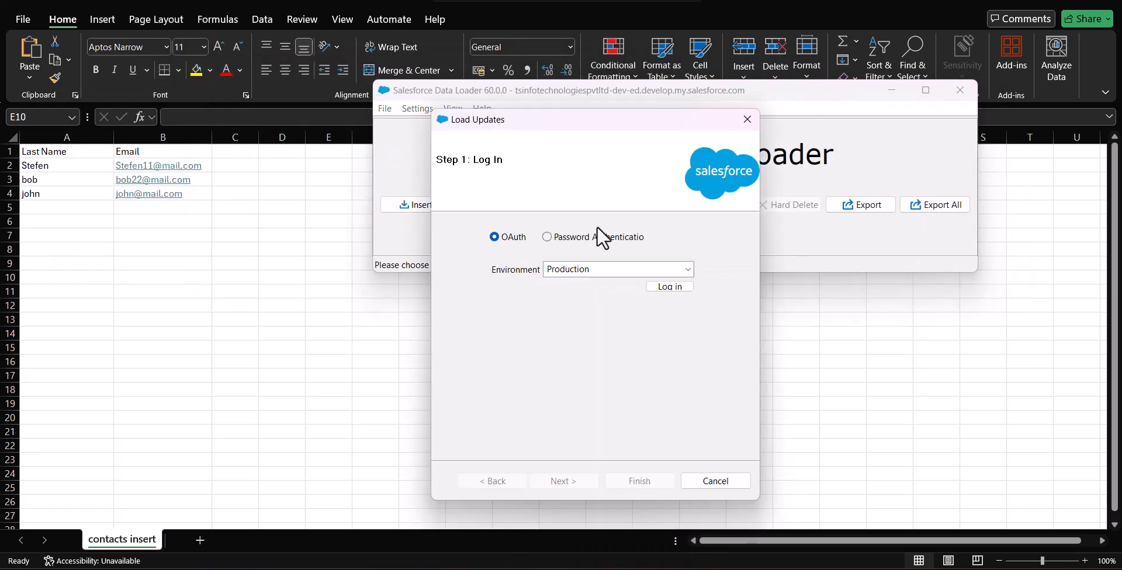
left_click(664, 287)
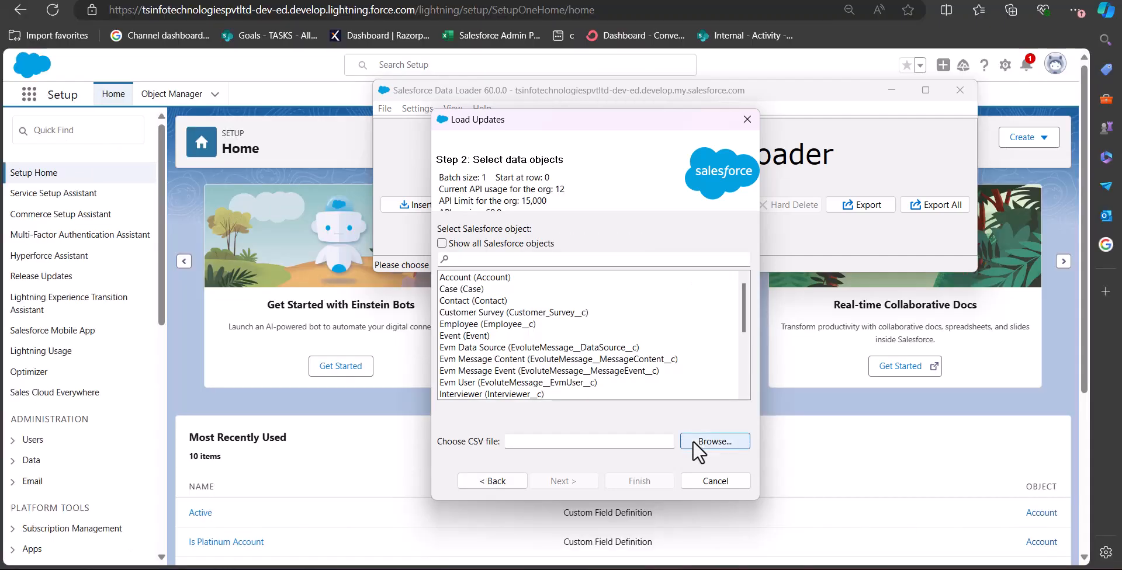
- Load contacts insert.csv for the Contact object's update and leave the optional lookup fields unselected
left_click(693, 441)
left_click(693, 441)
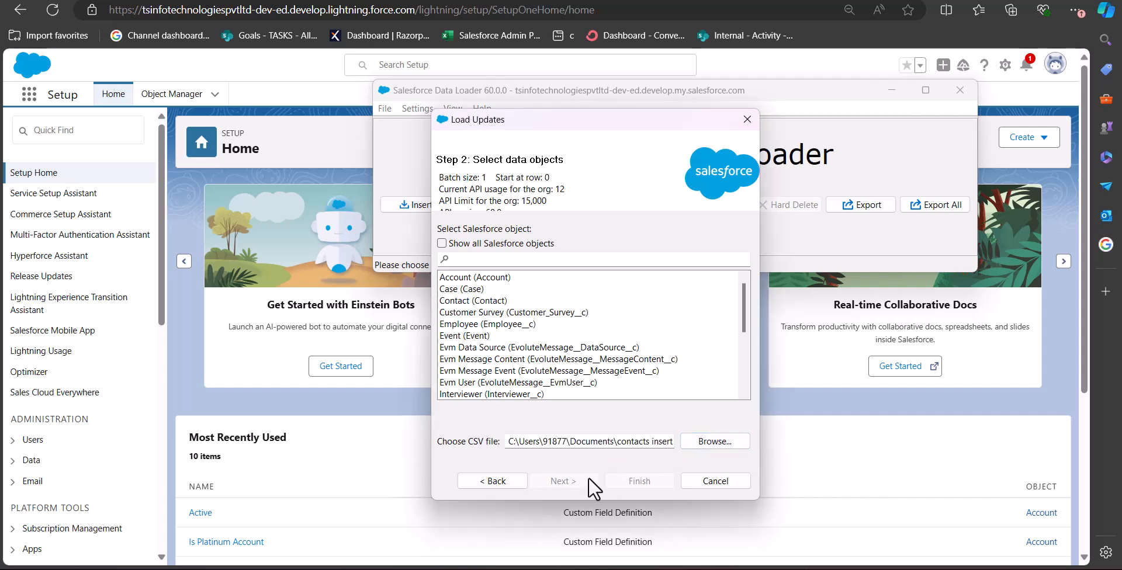
left_click(491, 260)
type("cont")
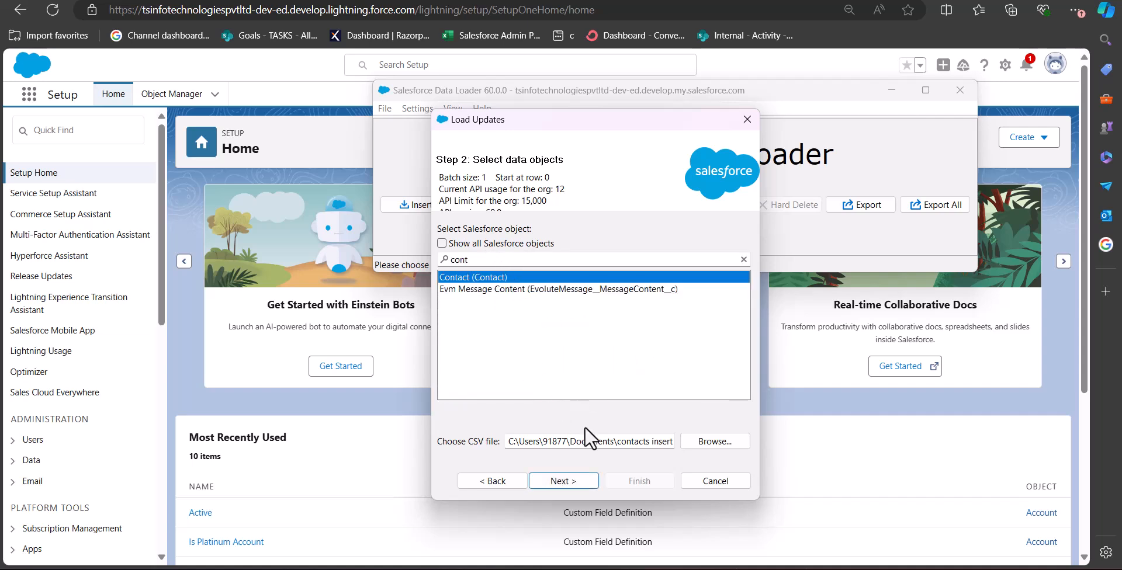
left_click(571, 457)
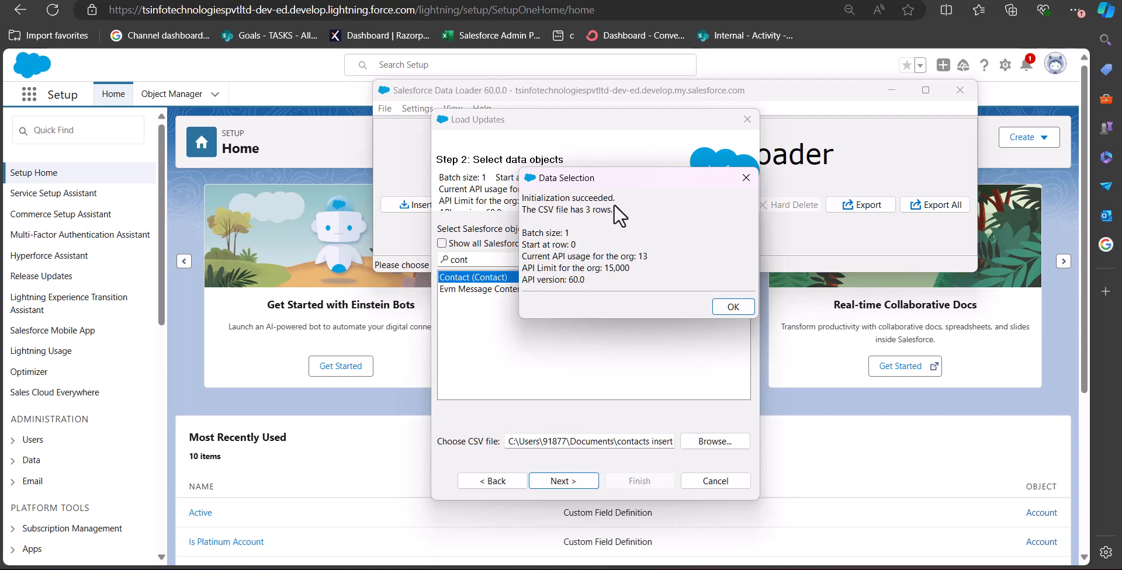
left_click(734, 308)
left_click(564, 481)
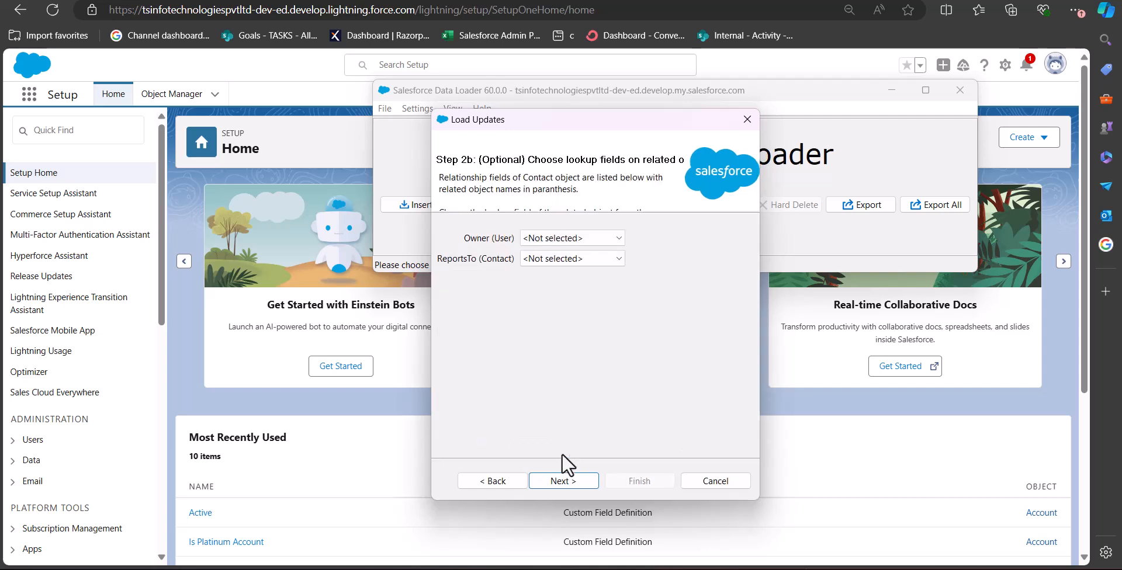
left_click(567, 483)
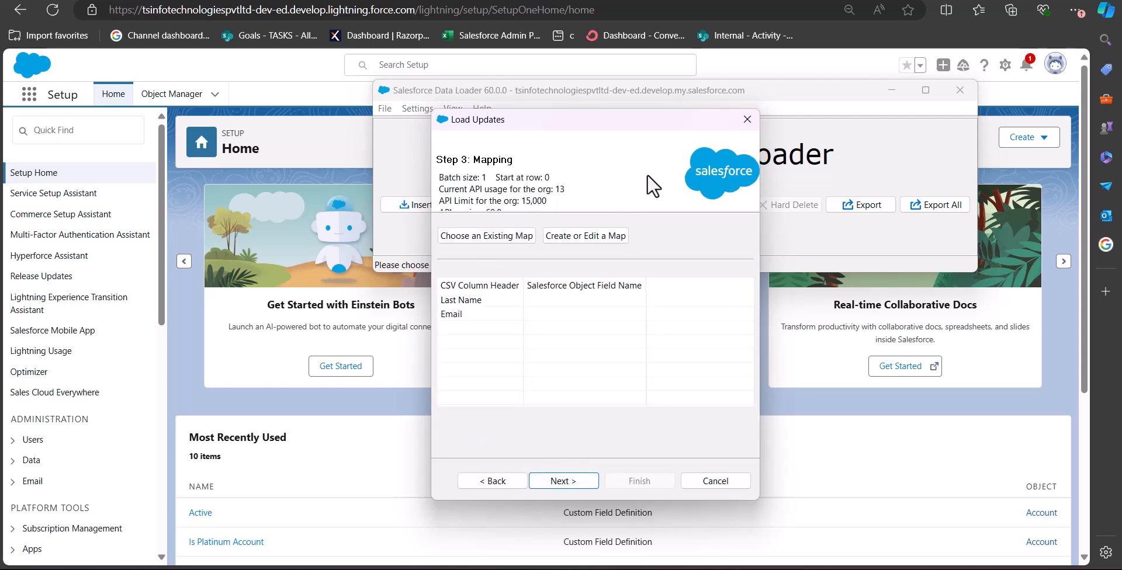
- Create a field map for the update that auto-matches the Email and Last Name columns, and accept it
left_click_drag(618, 120, 576, 68)
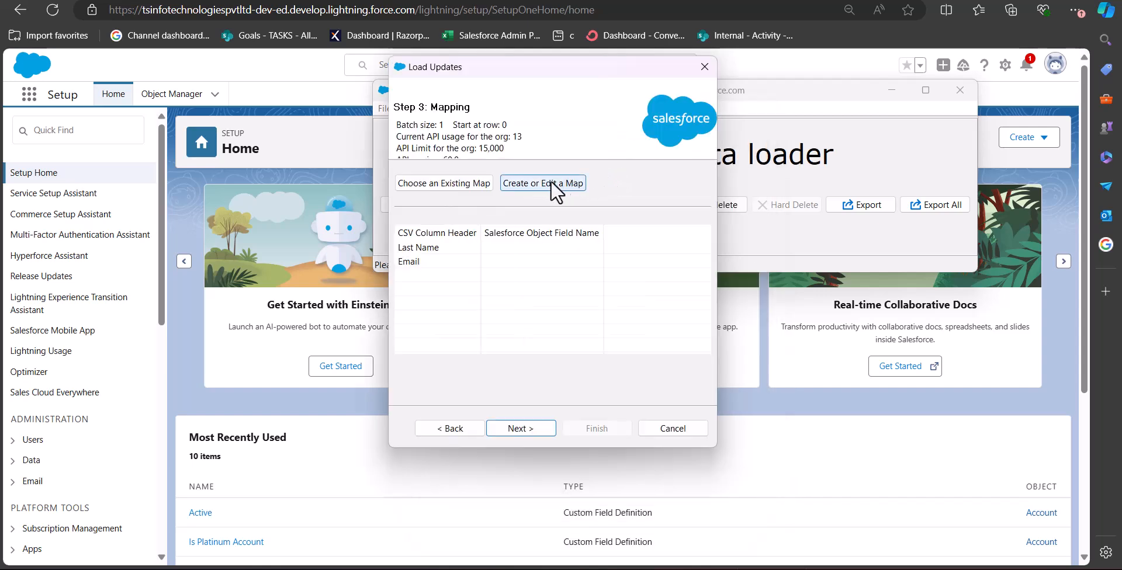
left_click(515, 184)
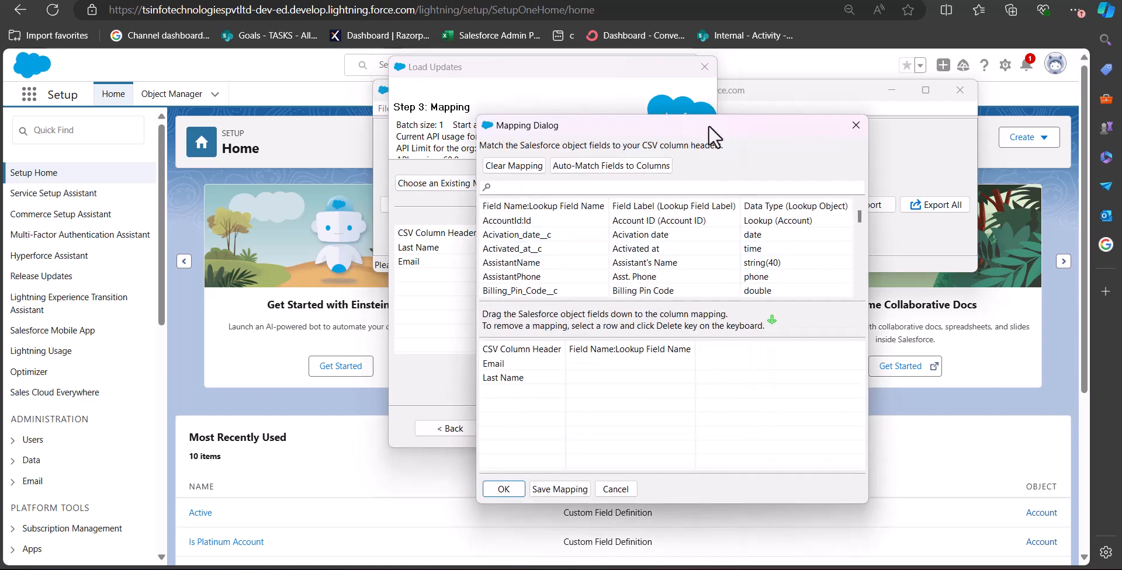
left_click_drag(708, 125, 804, 84)
left_click(701, 123)
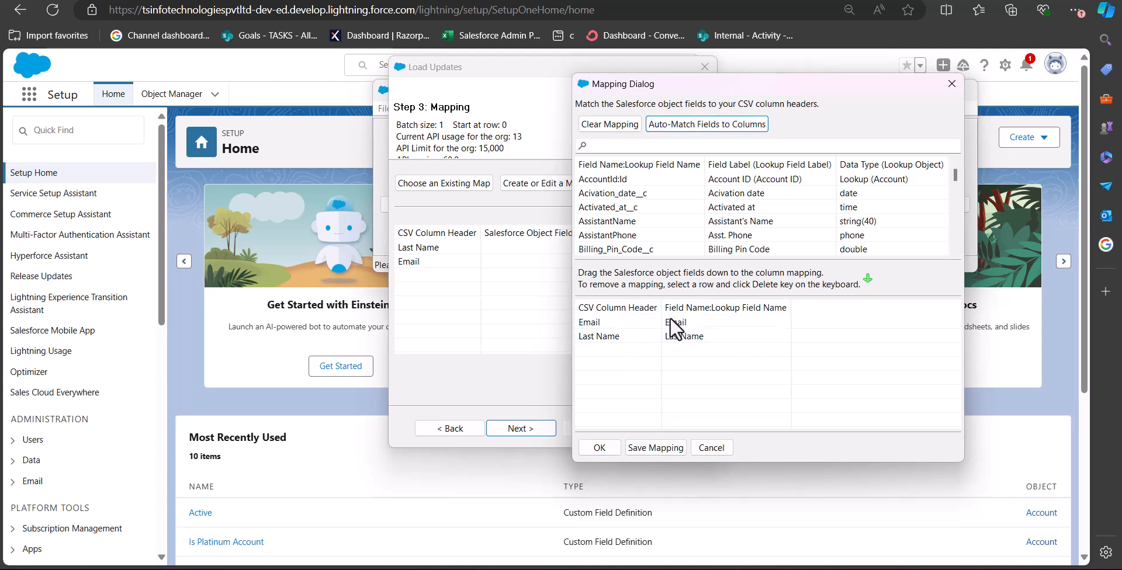
left_click(599, 448)
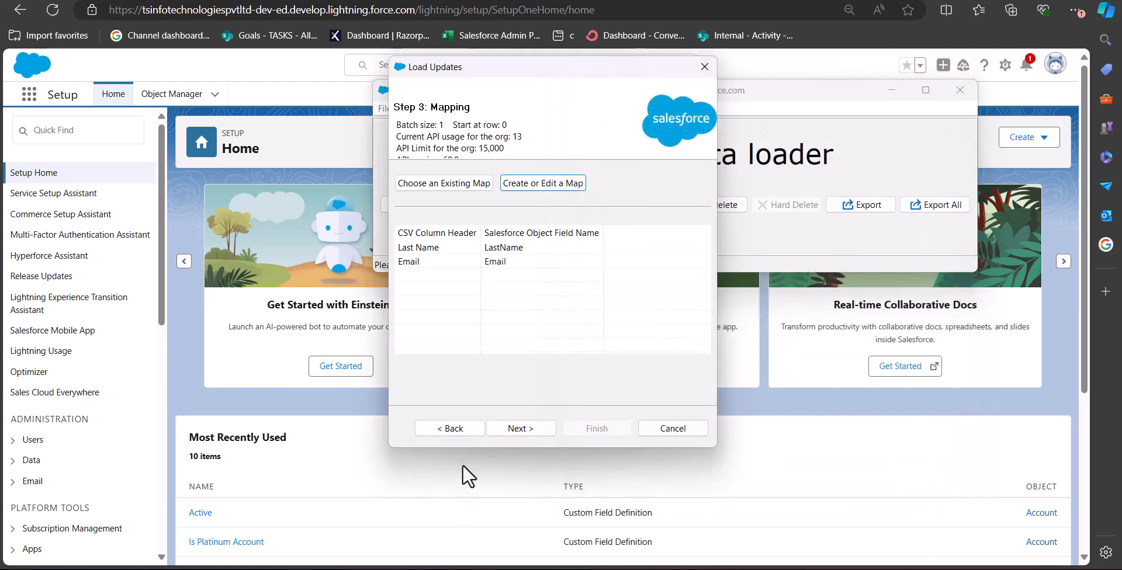
- Run the contact update with the preset results folder csv files data loader, agreeing to update existing records
left_click(525, 426)
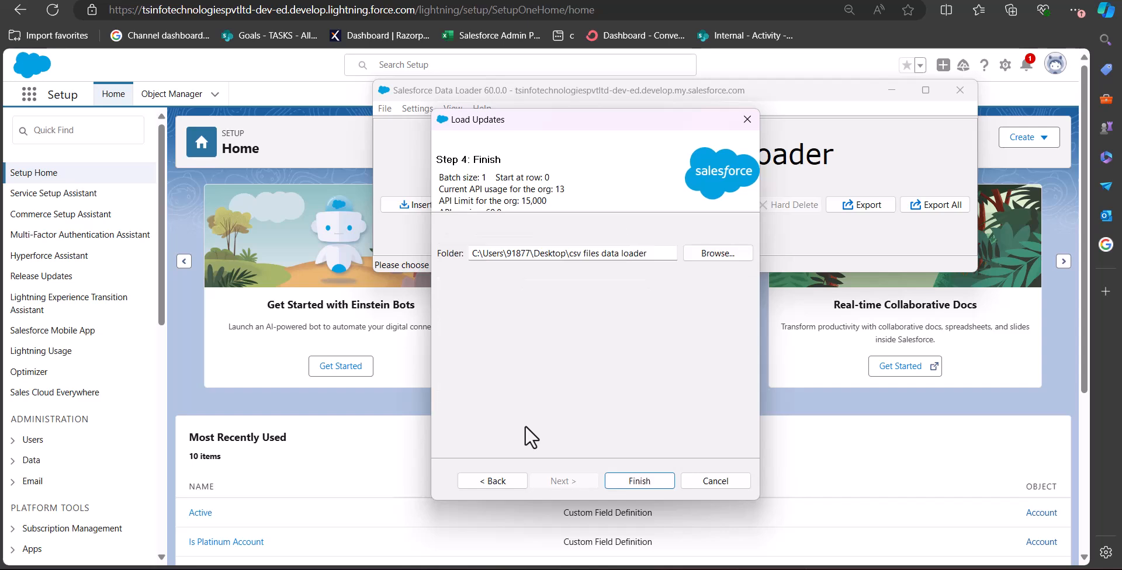
left_click(637, 482)
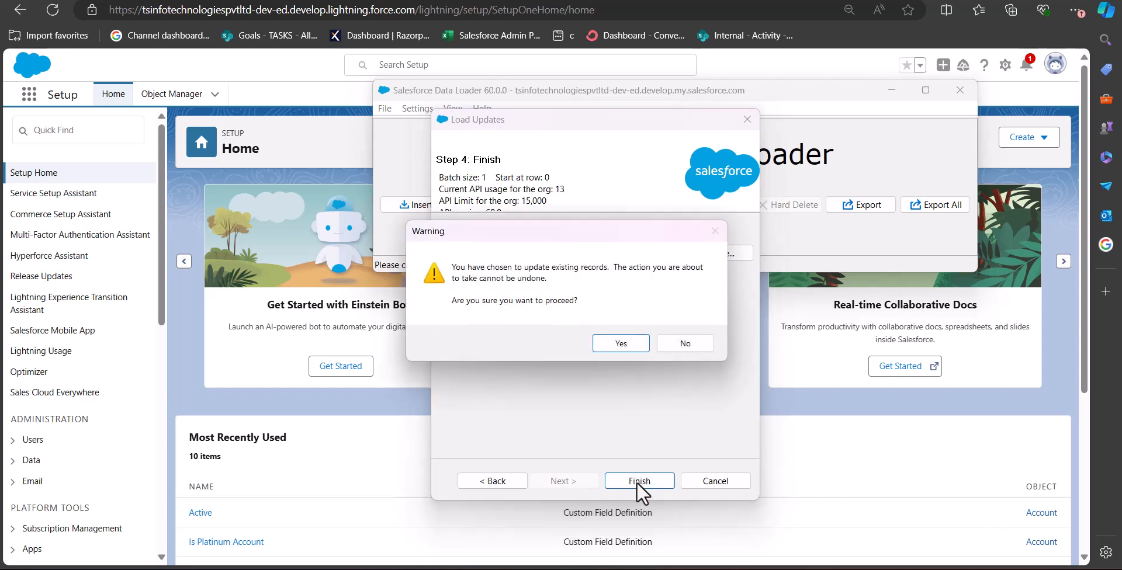
left_click(613, 341)
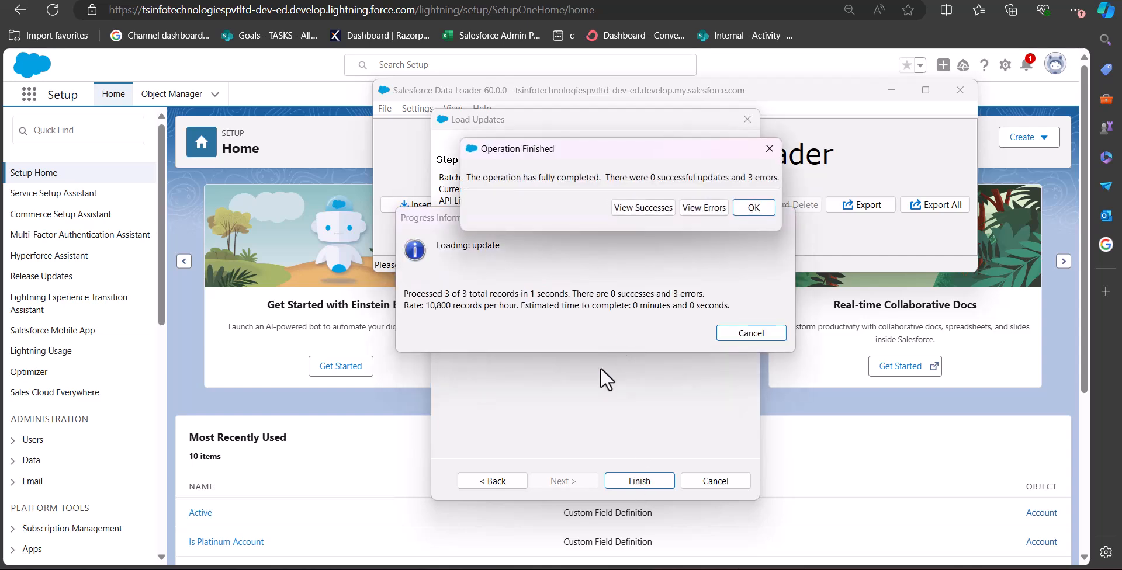
- View the error records of the contact update, and close the operation results
left_click(710, 214)
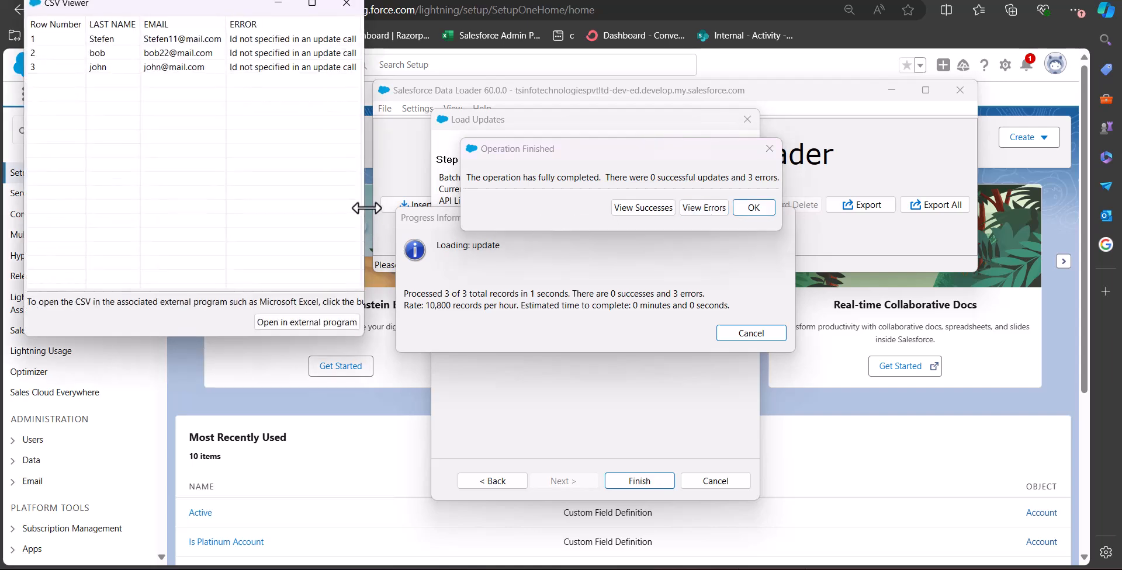
left_click_drag(367, 208, 421, 166)
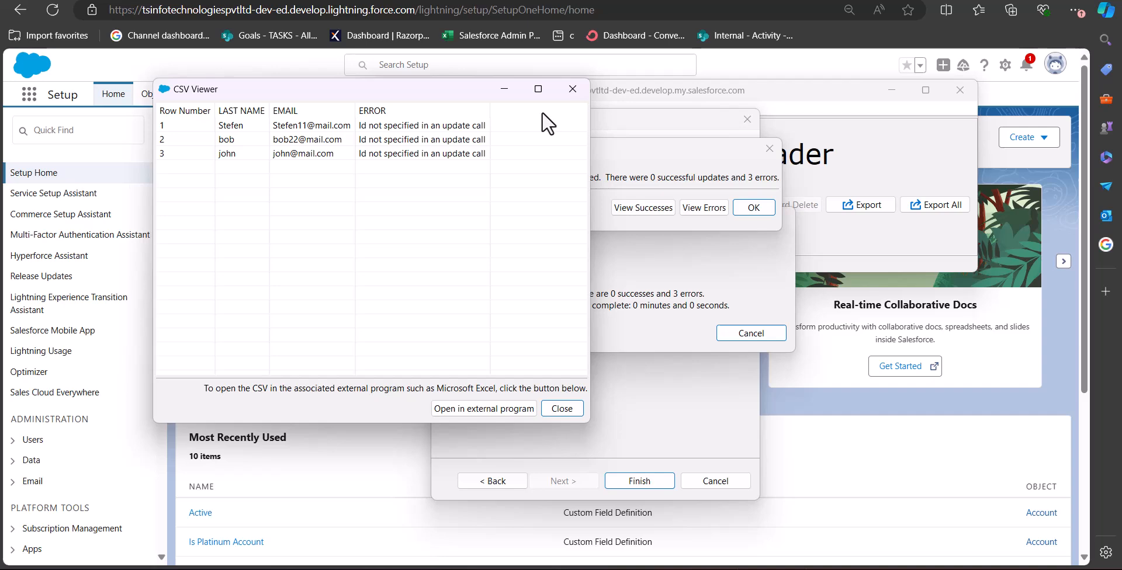
left_click(754, 208)
left_click(755, 208)
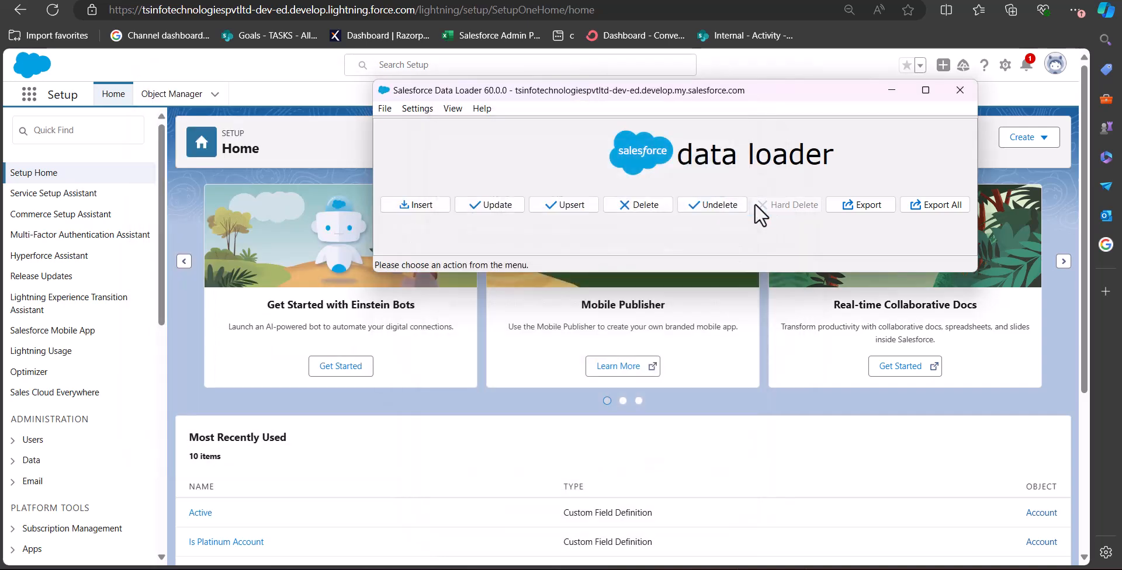
- Start an export of the Contact object with newcontacts as the extraction file name and proceed to the query setup
left_click(854, 205)
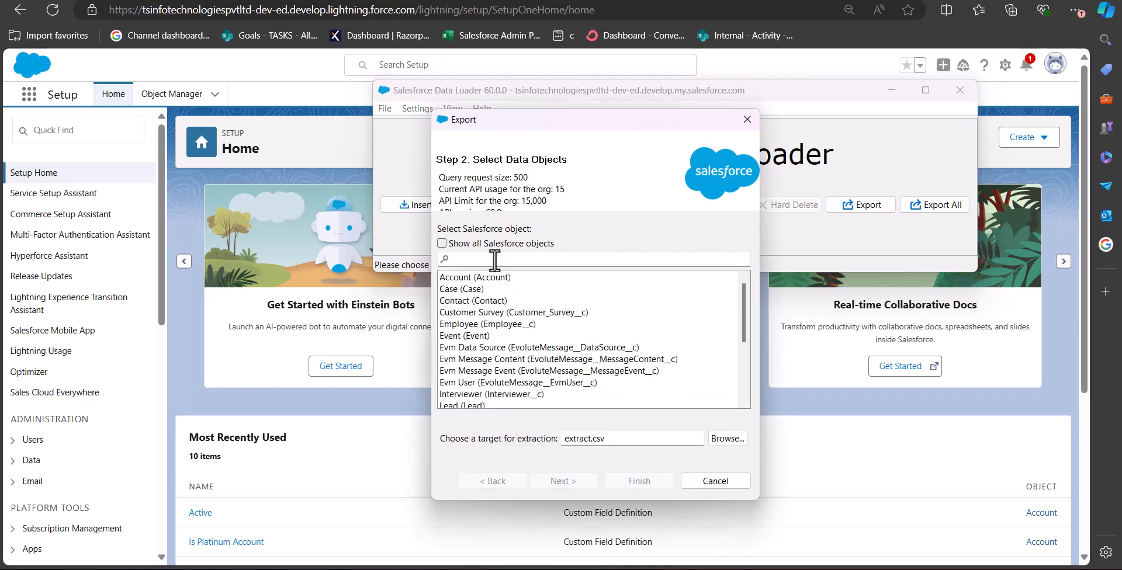
left_click(491, 300)
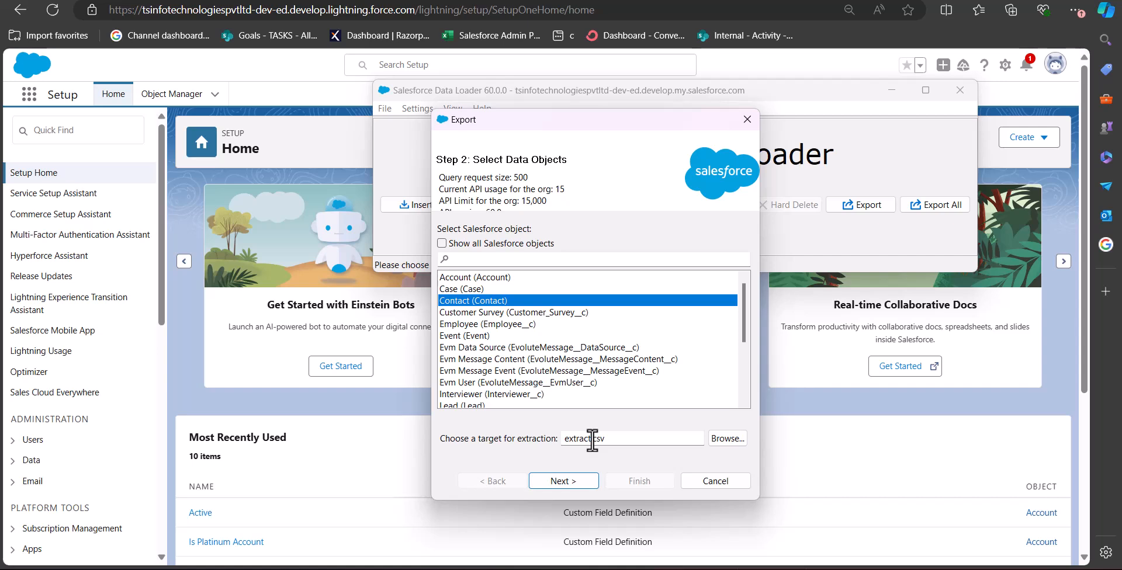
left_click(592, 439)
type("newcontacts")
left_click(568, 484)
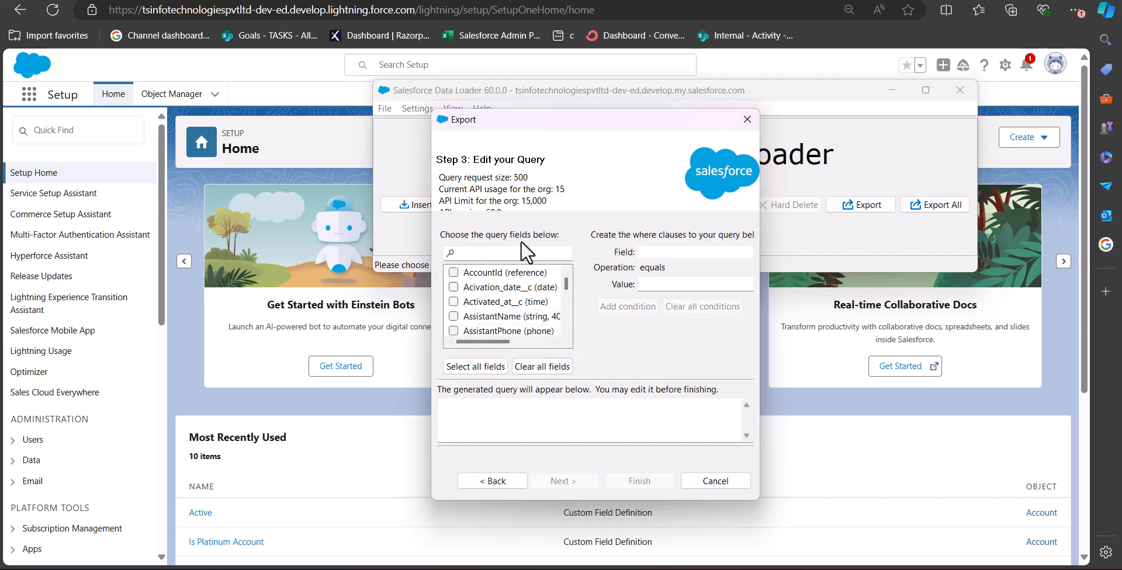
- Build the Contact export query with the Id, LastName and Email fields, and run the export, agreeing to proceed
left_click(498, 253)
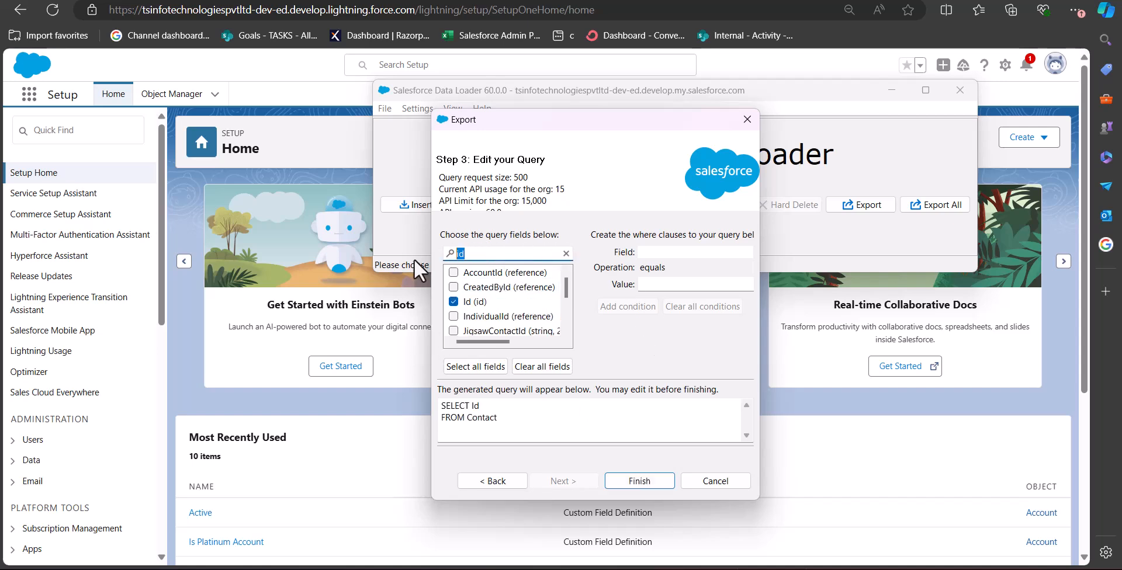
type("name")
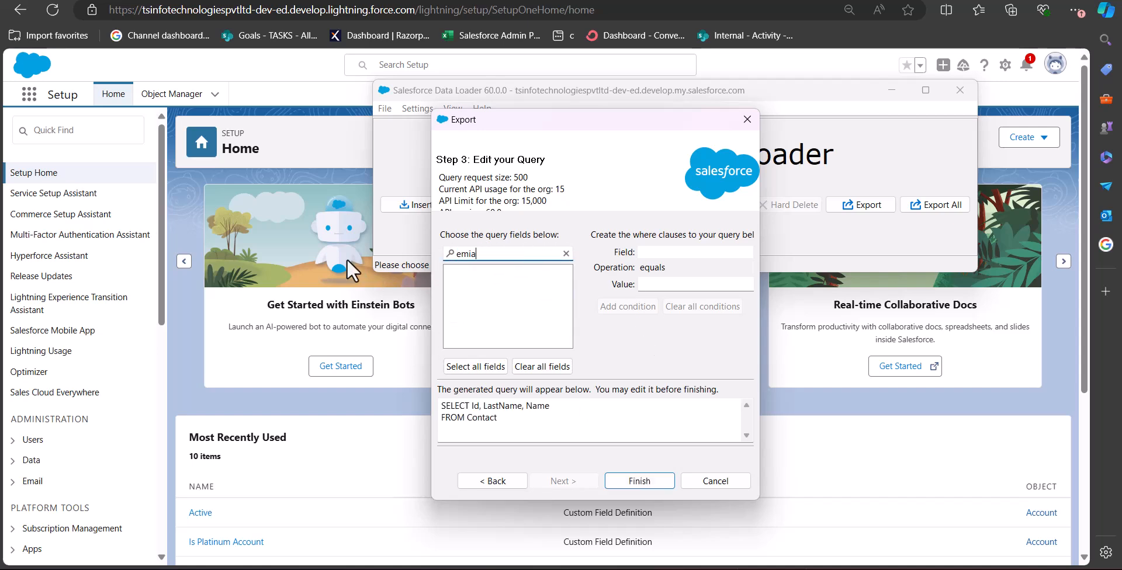
type("a")
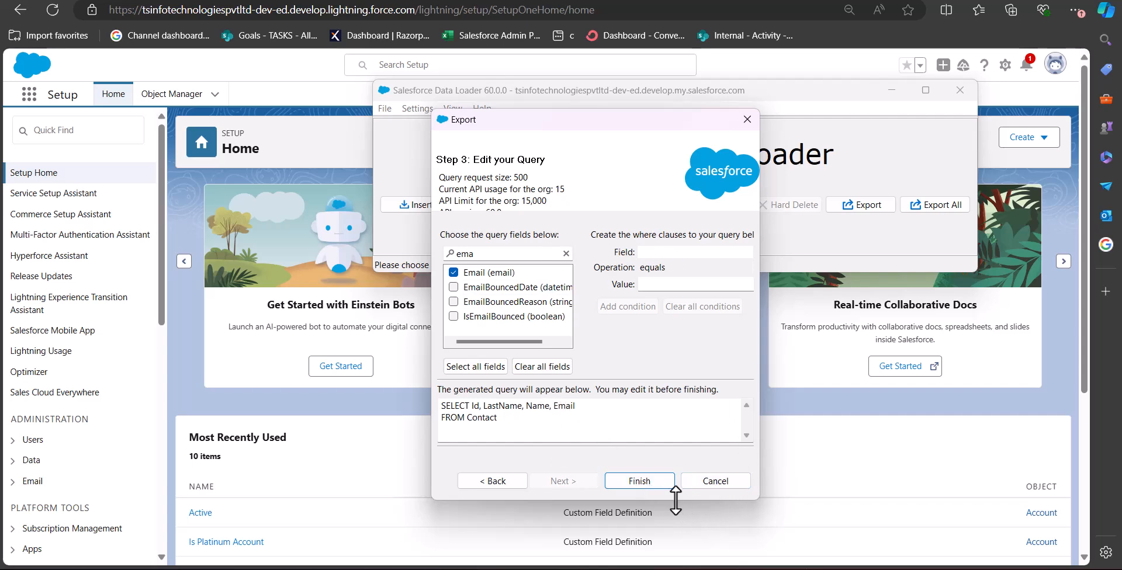
left_click(649, 486)
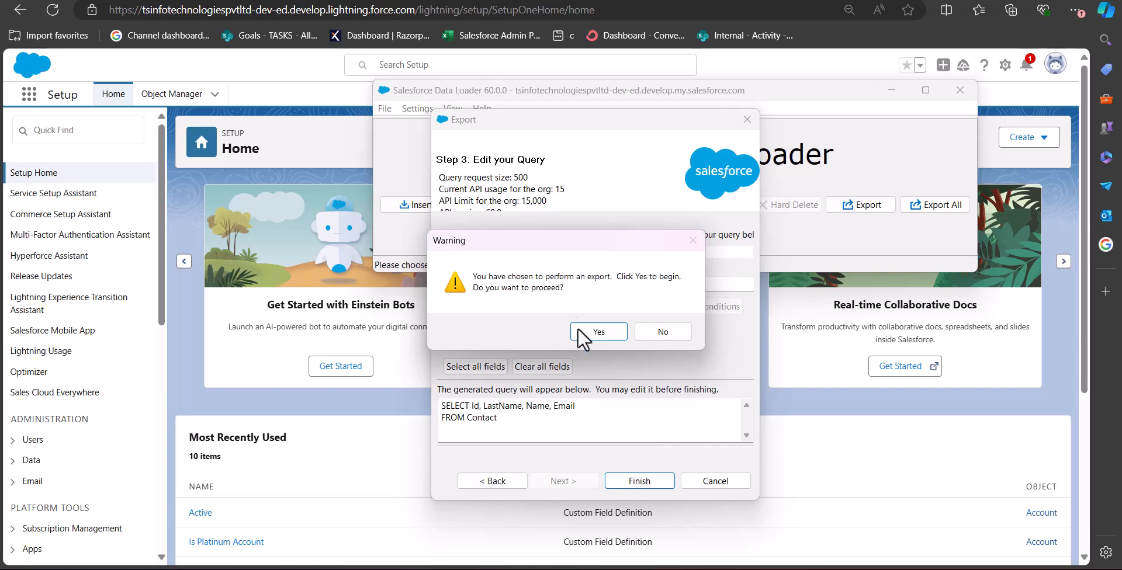
left_click(597, 333)
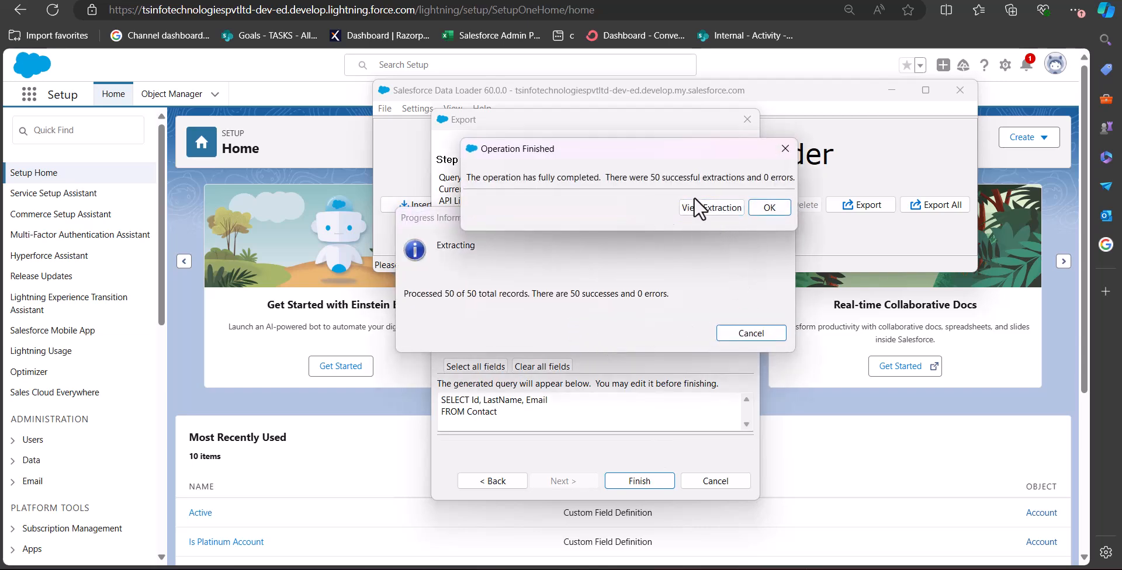
- View the extracted contact records and open the extraction CSV in the external spreadsheet program
left_click(708, 208)
left_click(367, 22)
left_click(725, 208)
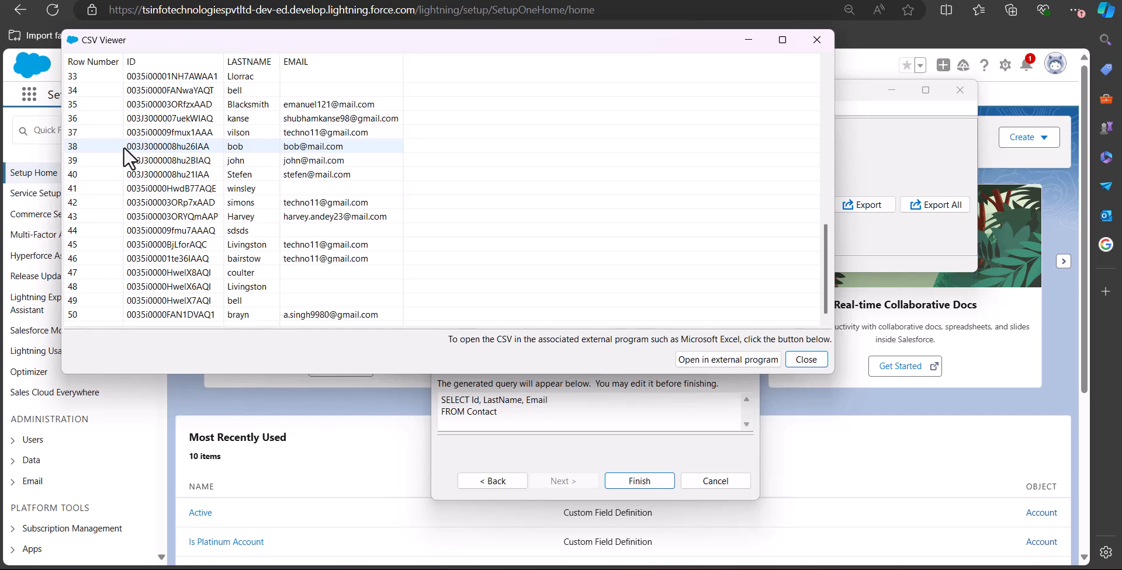
left_click(124, 146)
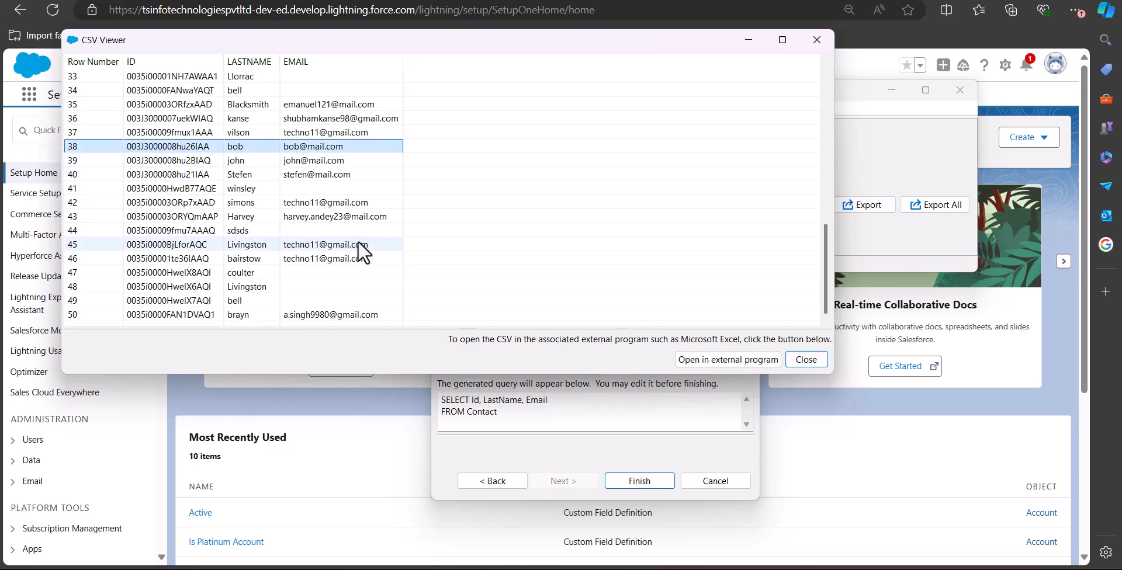
left_click(714, 359)
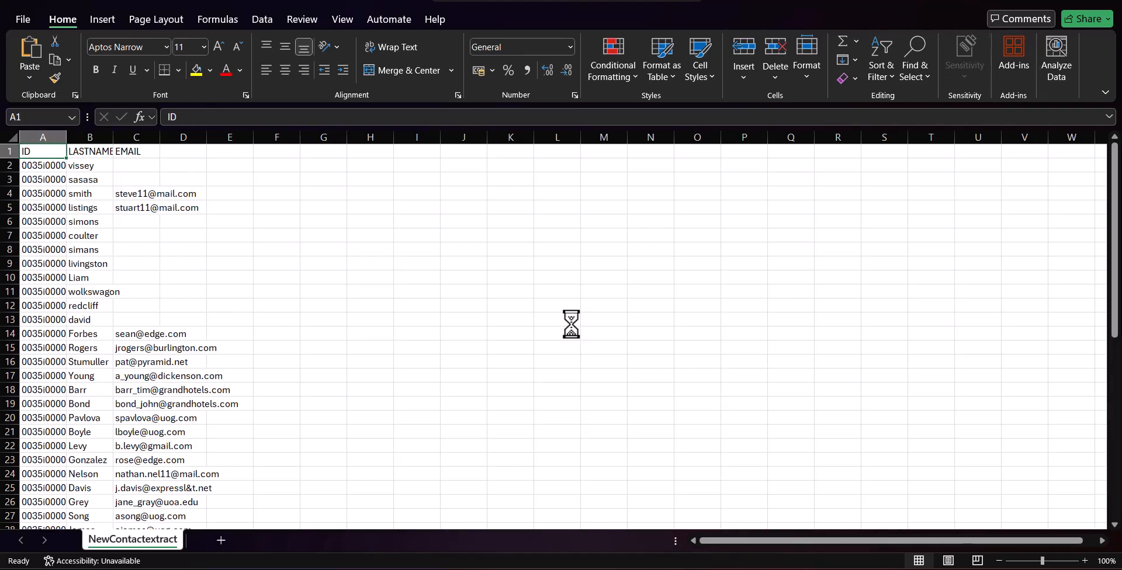
- Copy the three contact IDs in cells A39:A41 of the NewContactextract sheet
scroll(240, 303, "down", 8)
scroll(240, 303, "down", 1)
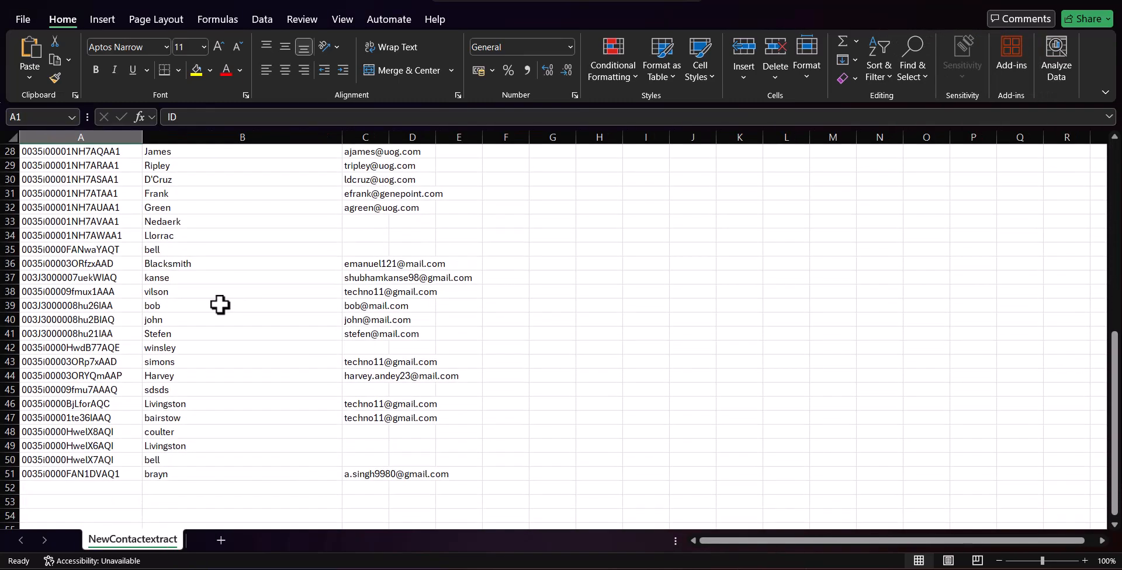
left_click_drag(90, 310, 87, 331)
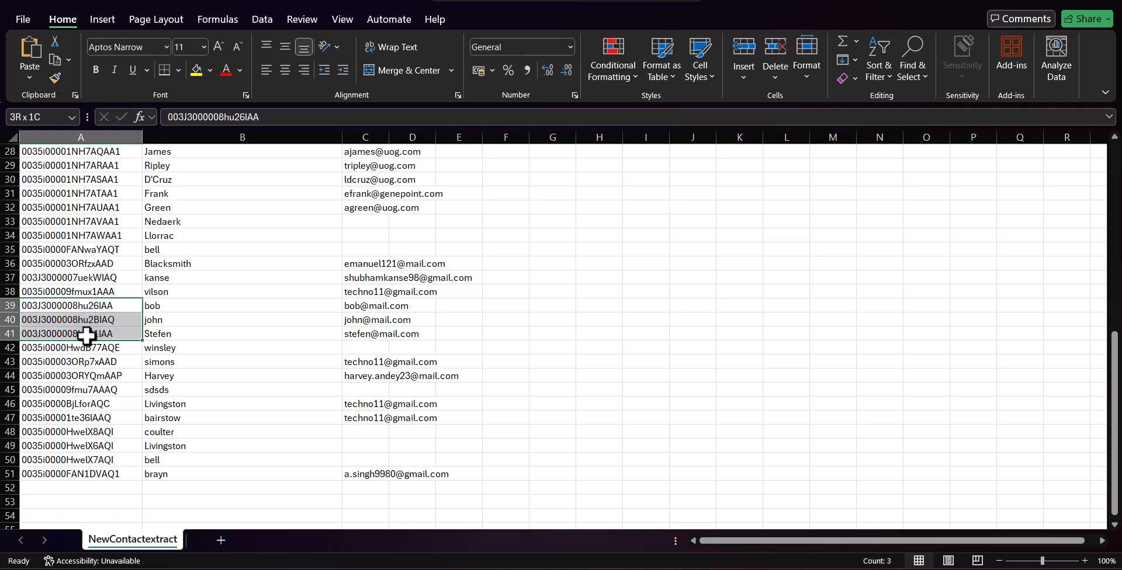
key("ctrl+c")
- In contacts insert.csv, add an ID column before Last Name and paste the copied contact IDs into A2:A4
mouse_move(367, 569)
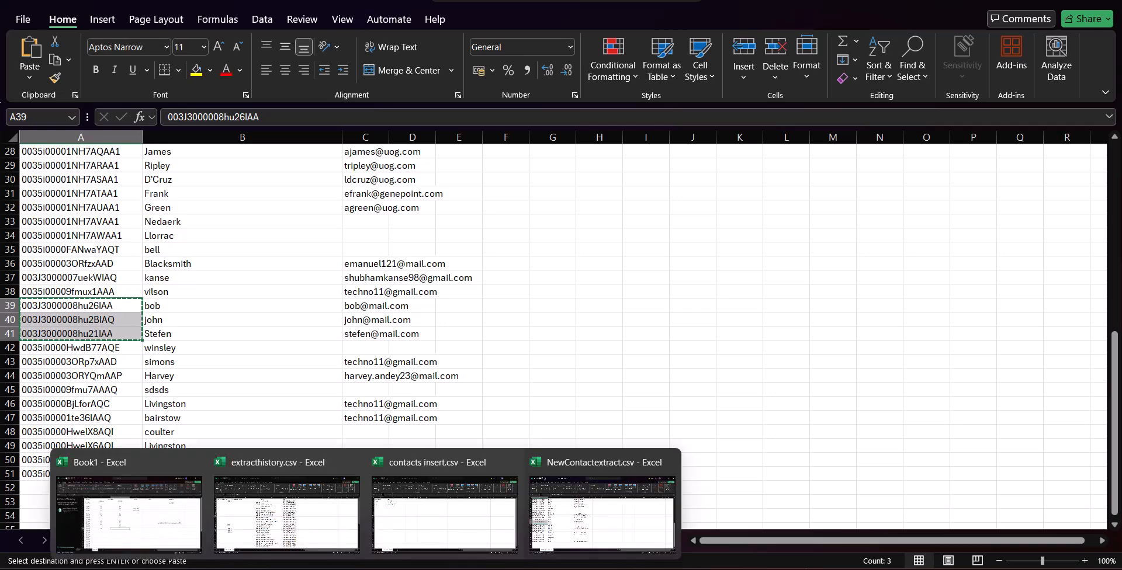
left_click(426, 529)
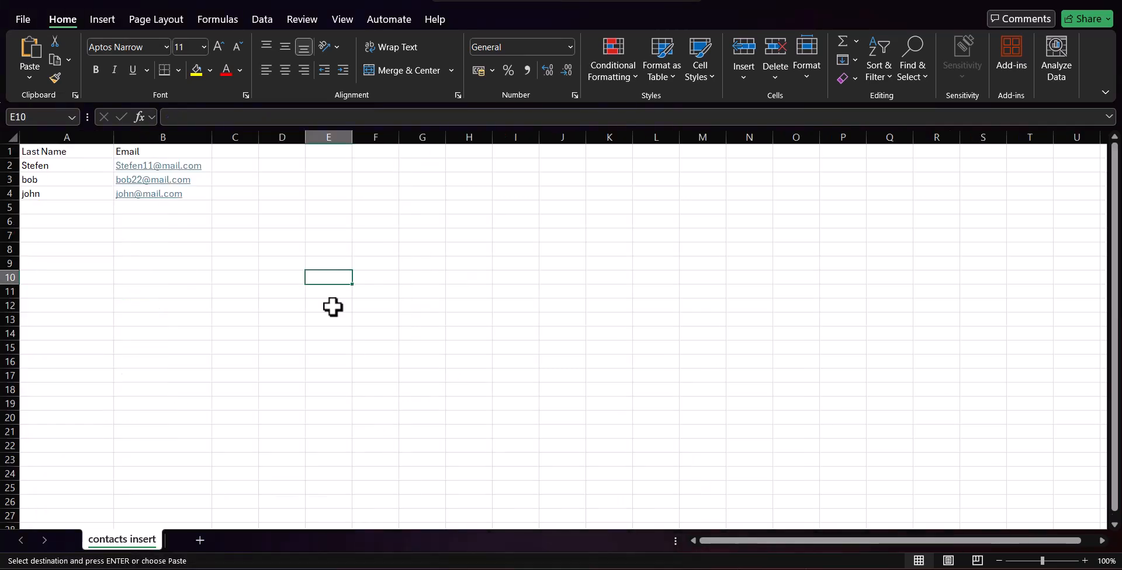
left_click_drag(259, 137, 316, 137)
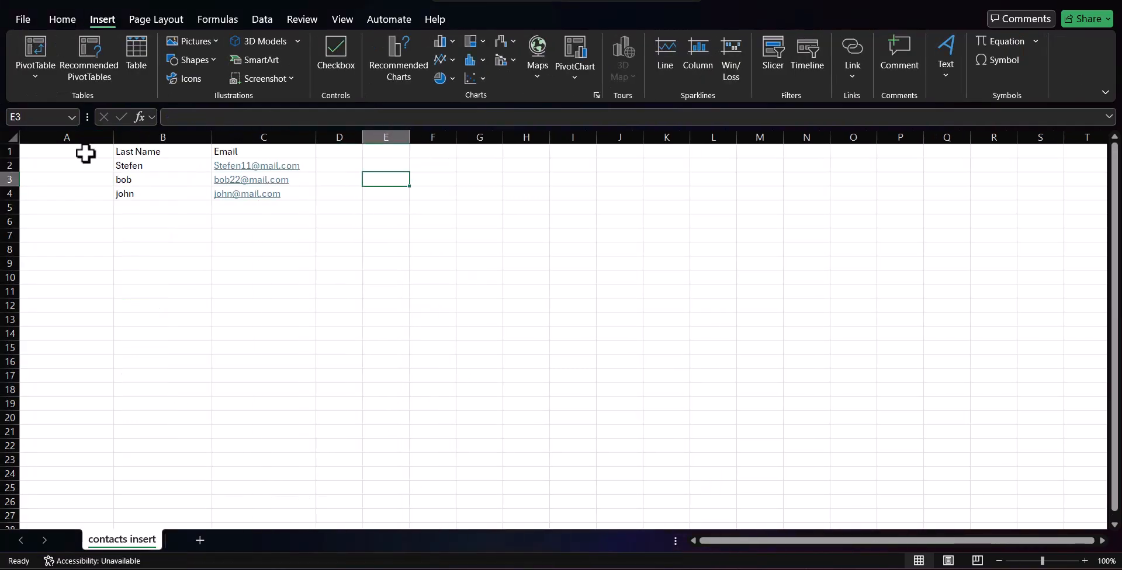
left_click(80, 165)
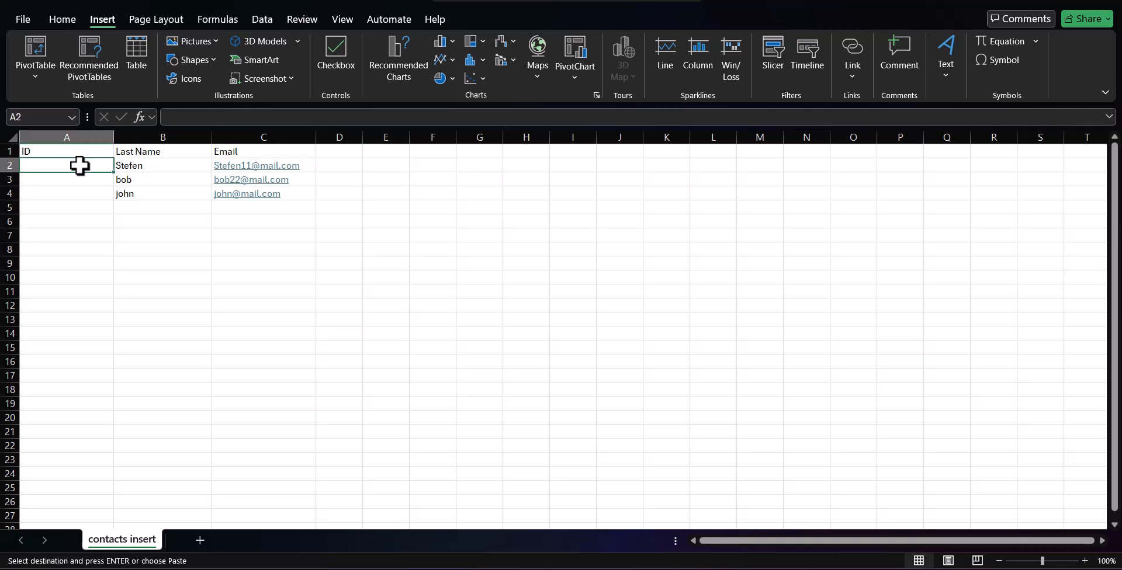
left_click_drag(79, 165, 79, 187)
key("ctrl+v")
left_click(155, 240)
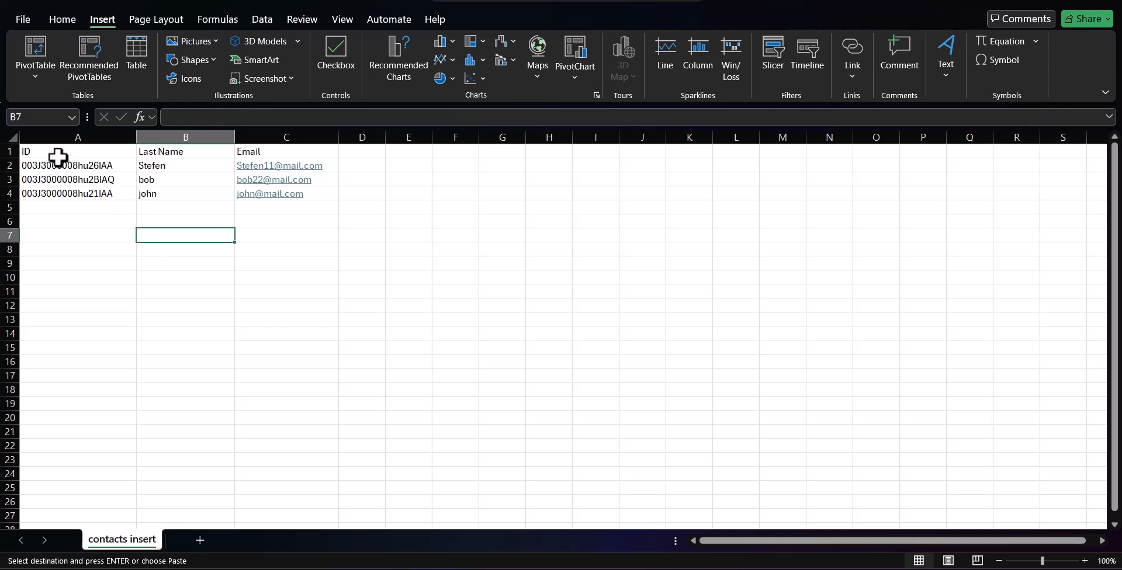
key("Escape")
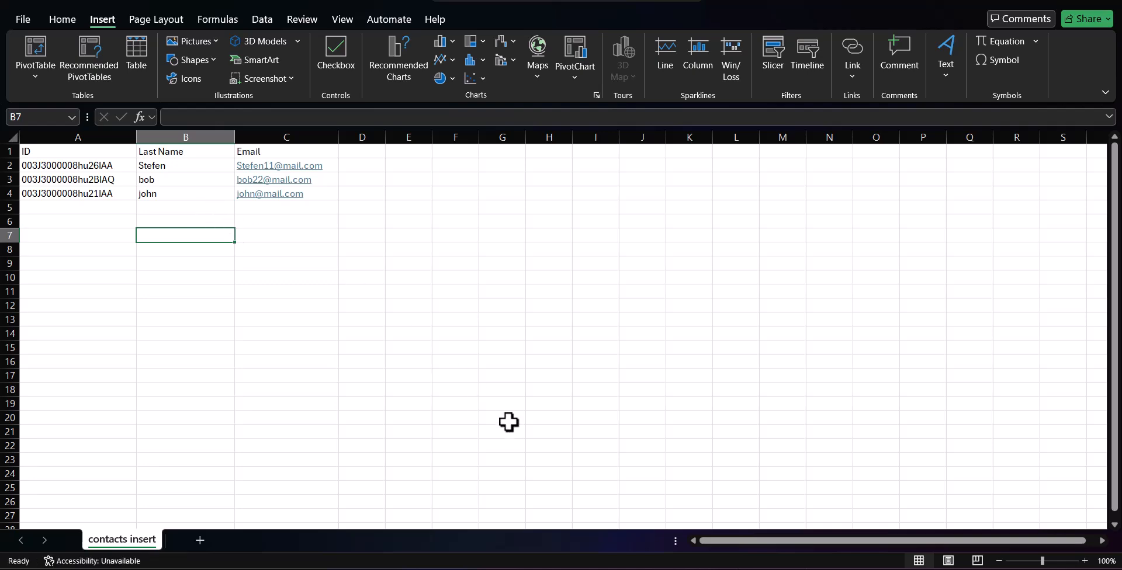
- Switch back to Salesforce Data Loader and close the extraction viewer and the finished export
mouse_move(559, 568)
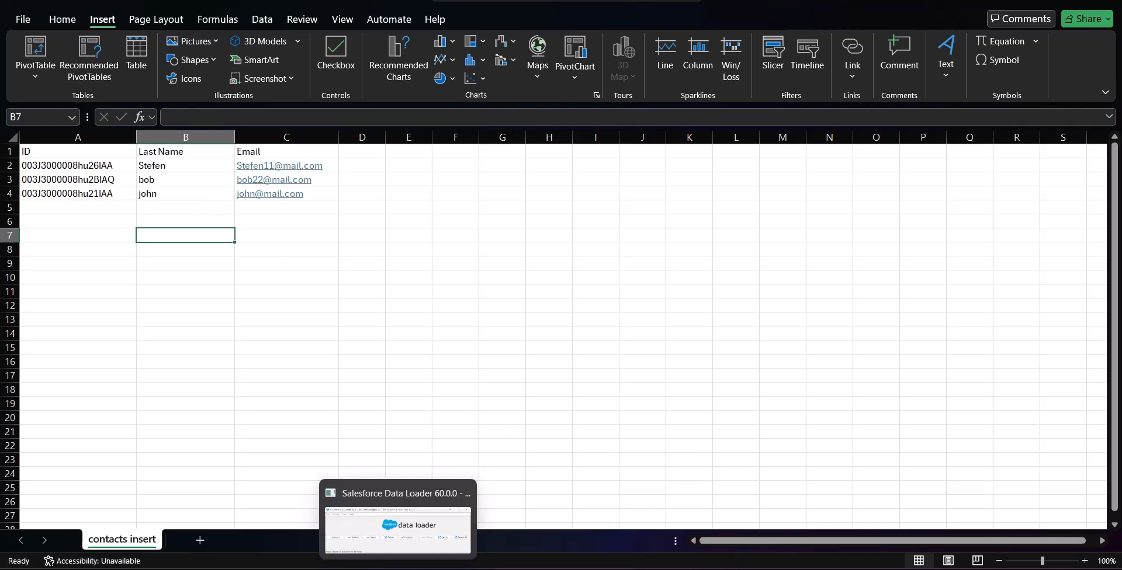
left_click(396, 568)
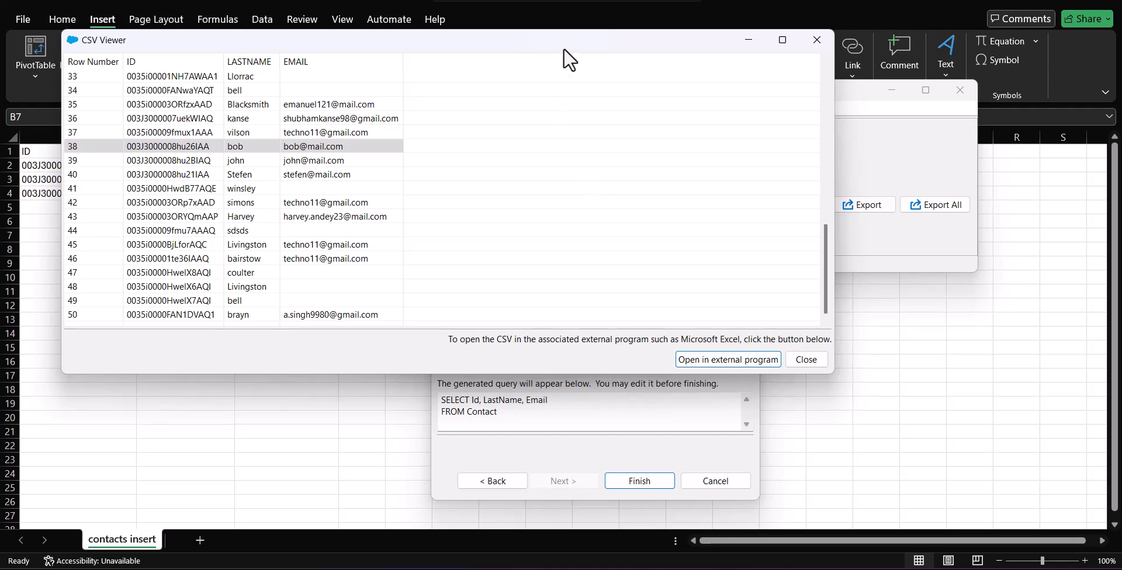
left_click_drag(561, 50, 538, 101)
left_click(794, 91)
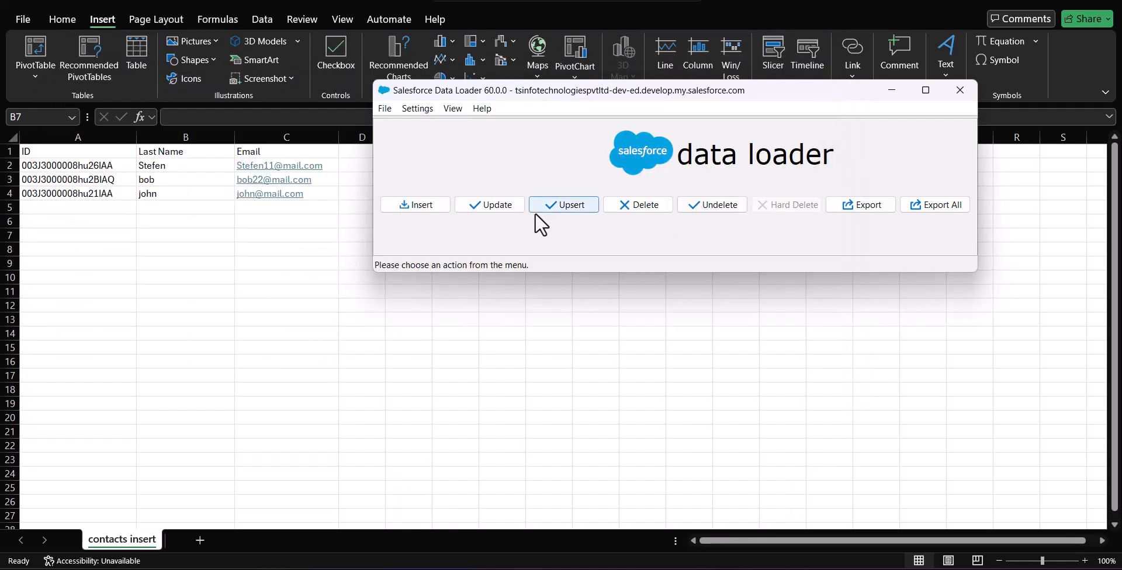
- Start an update of the Contact object with the contacts insert CSV file and proceed to the mapping without lookup fields
left_click(493, 209)
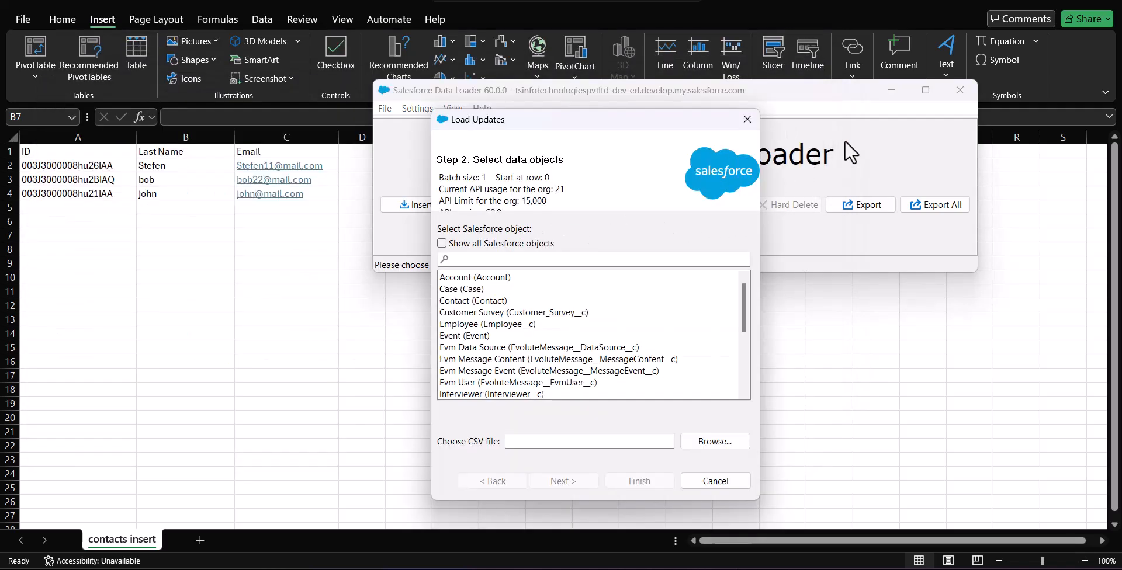
left_click(493, 300)
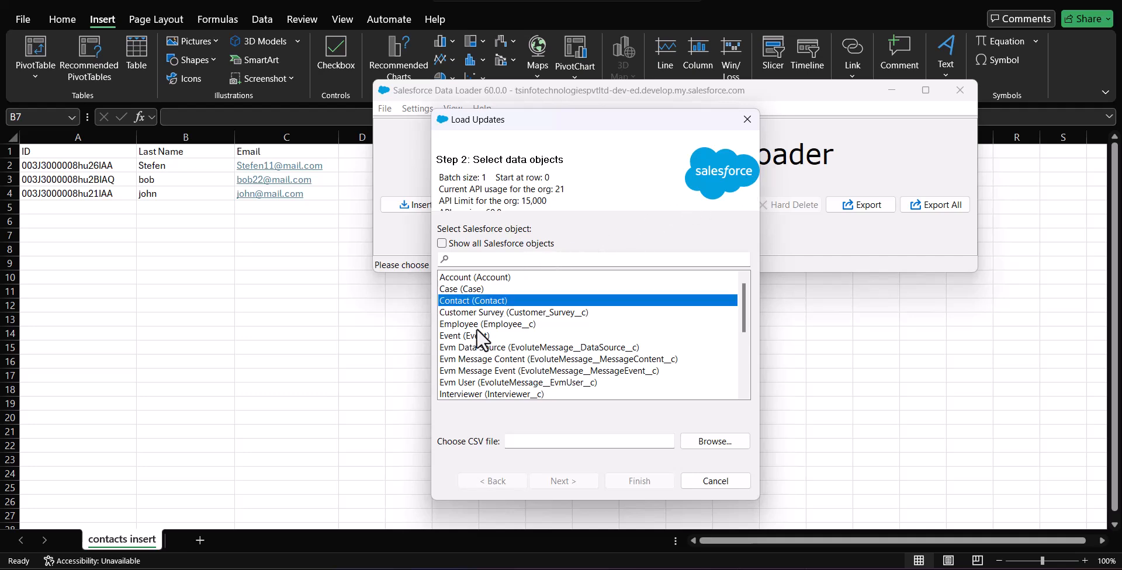
left_click(695, 441)
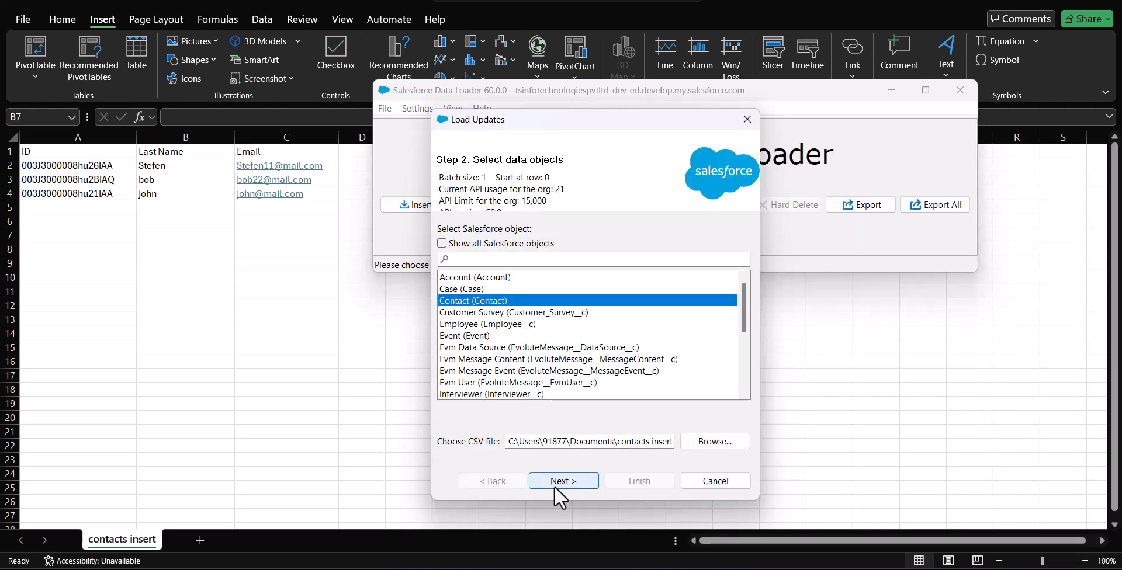
left_click(573, 480)
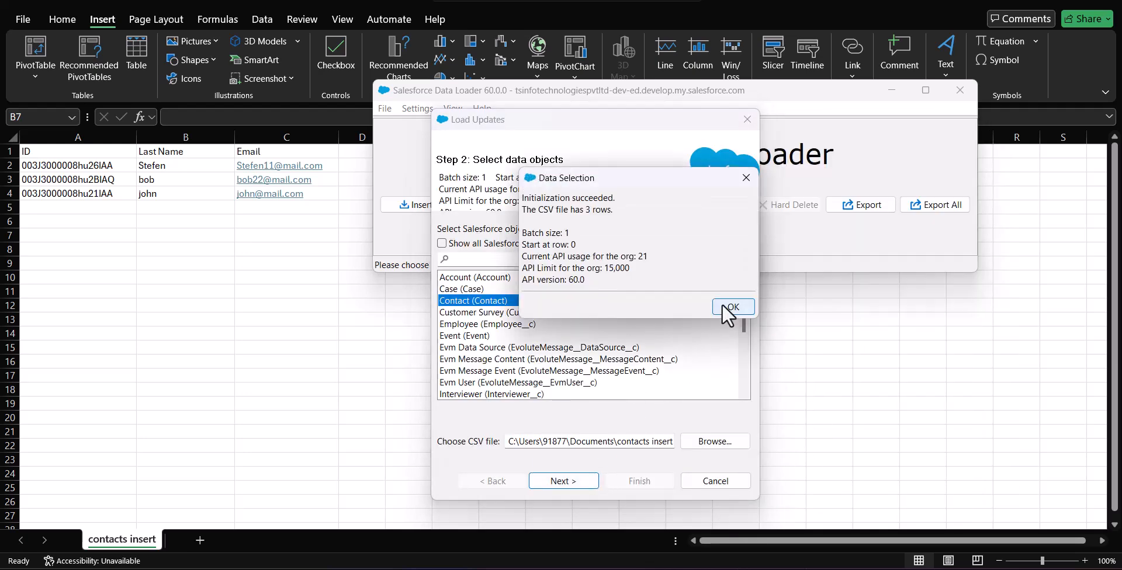
left_click(726, 308)
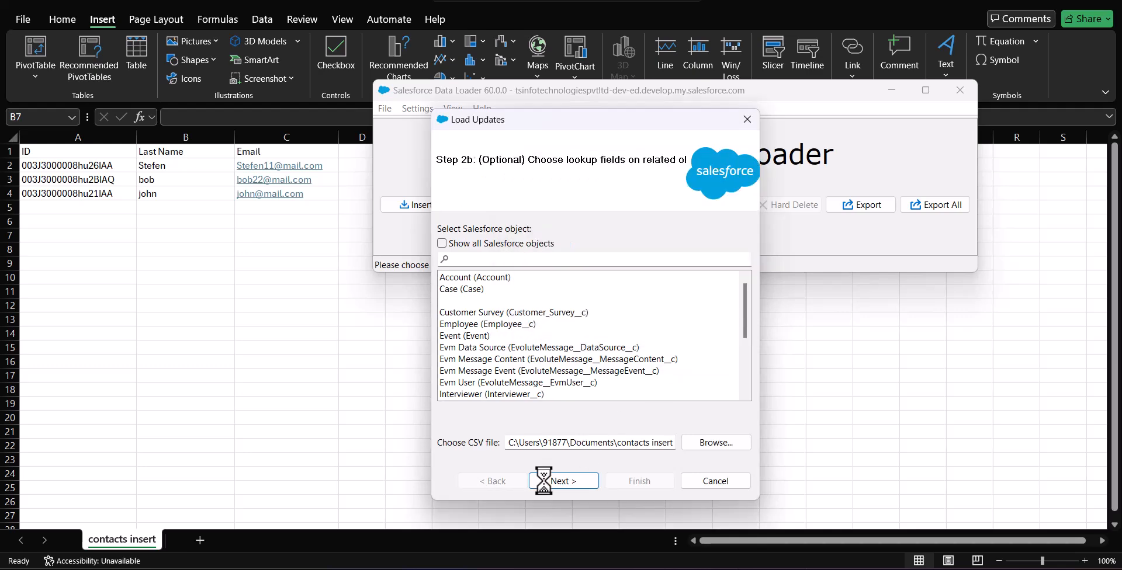
left_click(573, 480)
- Create a field map that auto-matches the ID, Last Name and Email columns, and accept it
left_click_drag(598, 128, 478, 95)
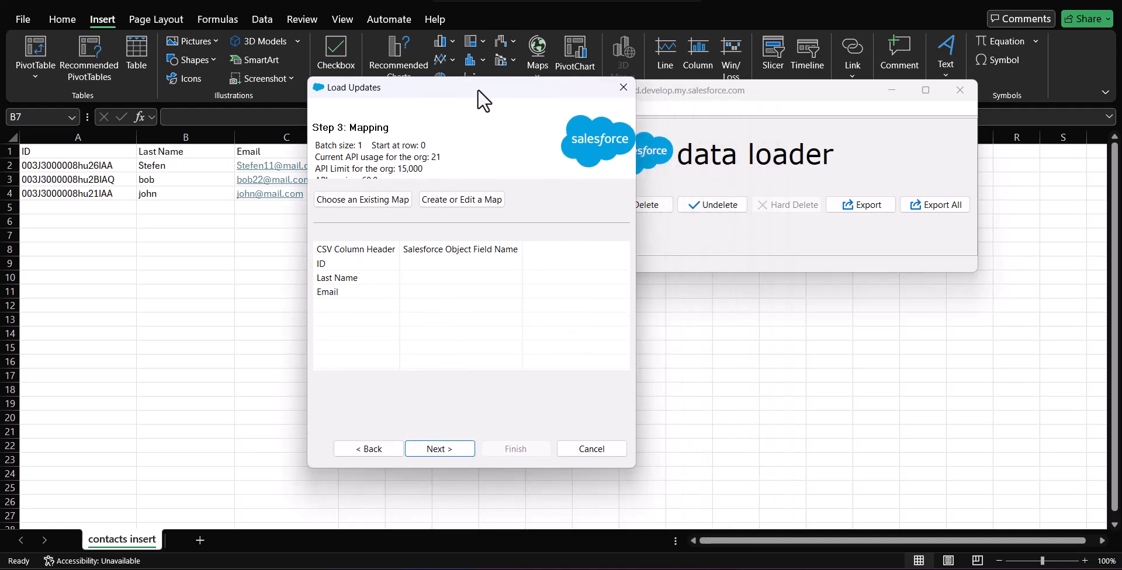
left_click(454, 198)
left_click_drag(637, 73, 699, 71)
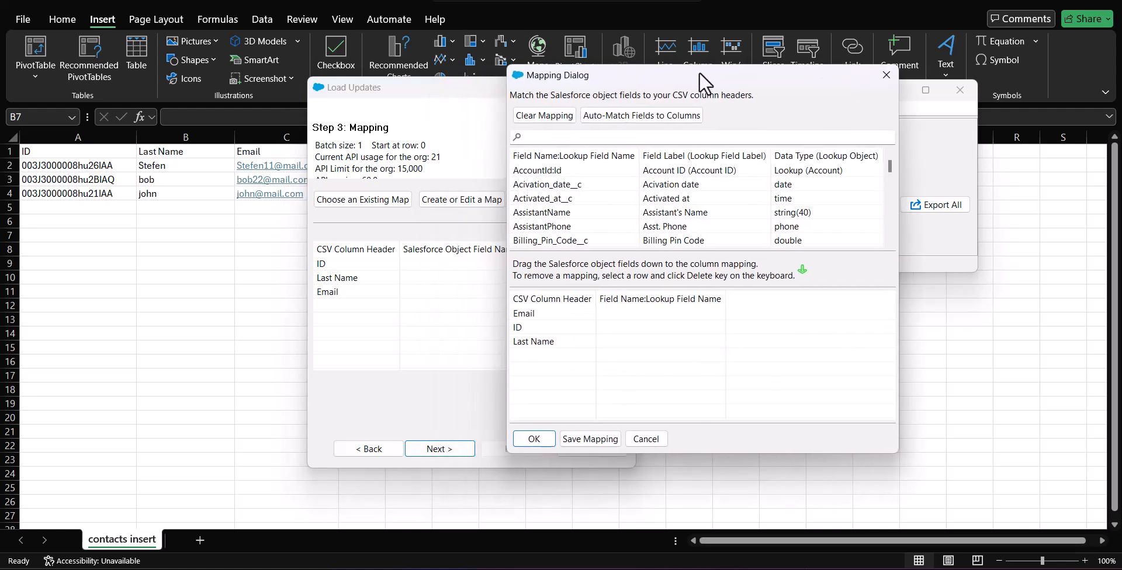
left_click(622, 117)
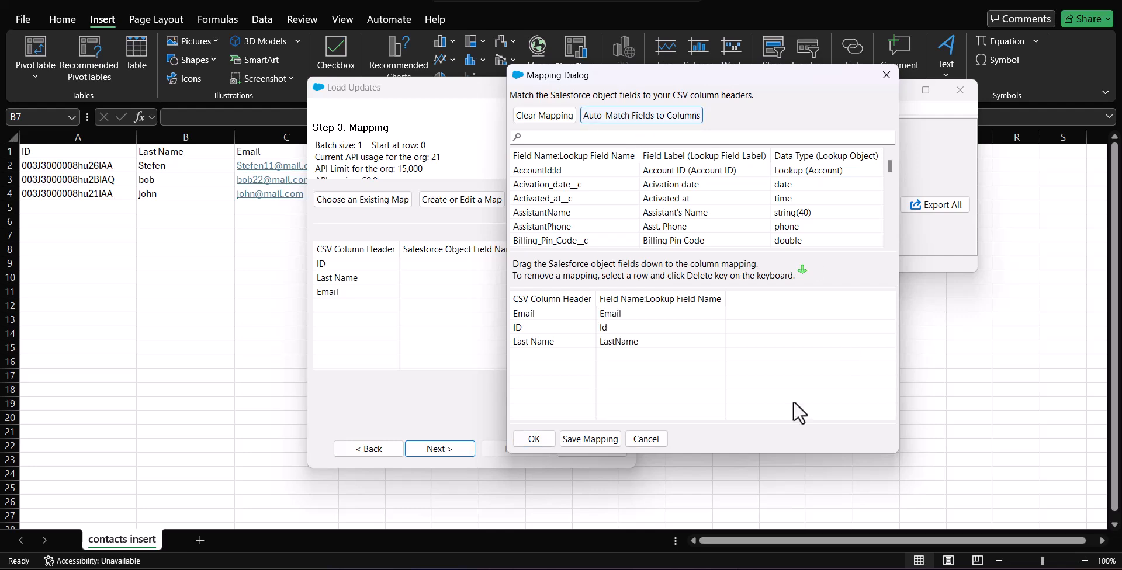
left_click(533, 439)
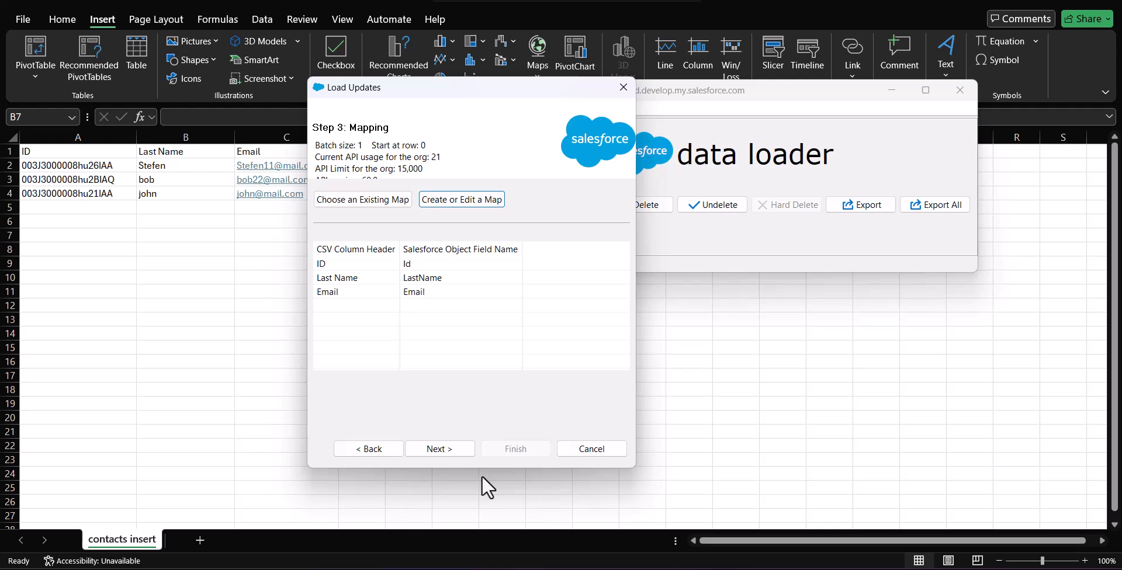
- Run the contact update with the preset csv files data loader folder, agreeing to update existing records, and view the success records
left_click(450, 449)
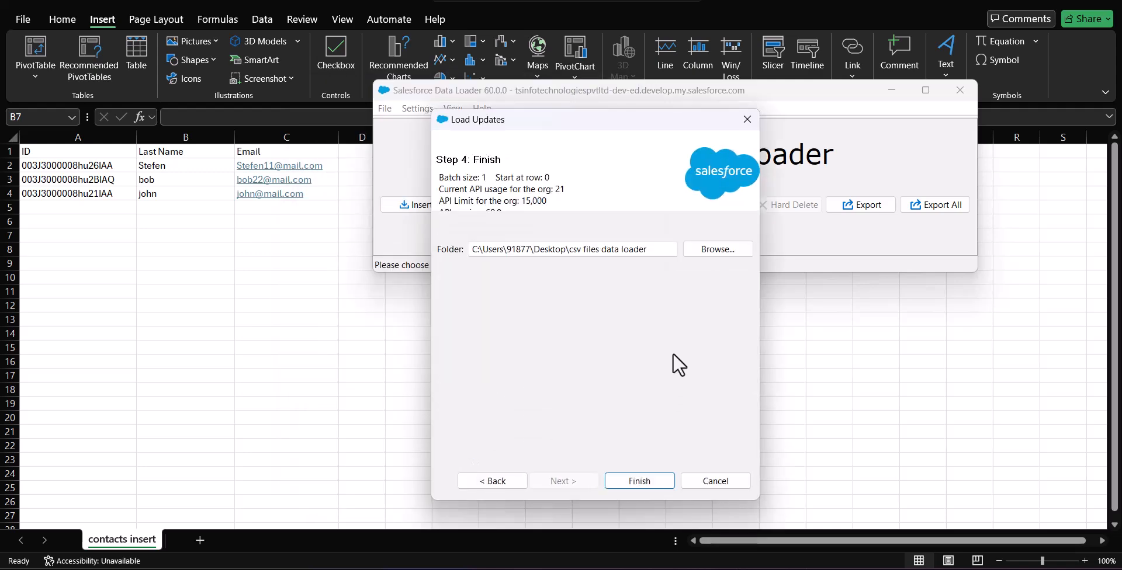
left_click(634, 481)
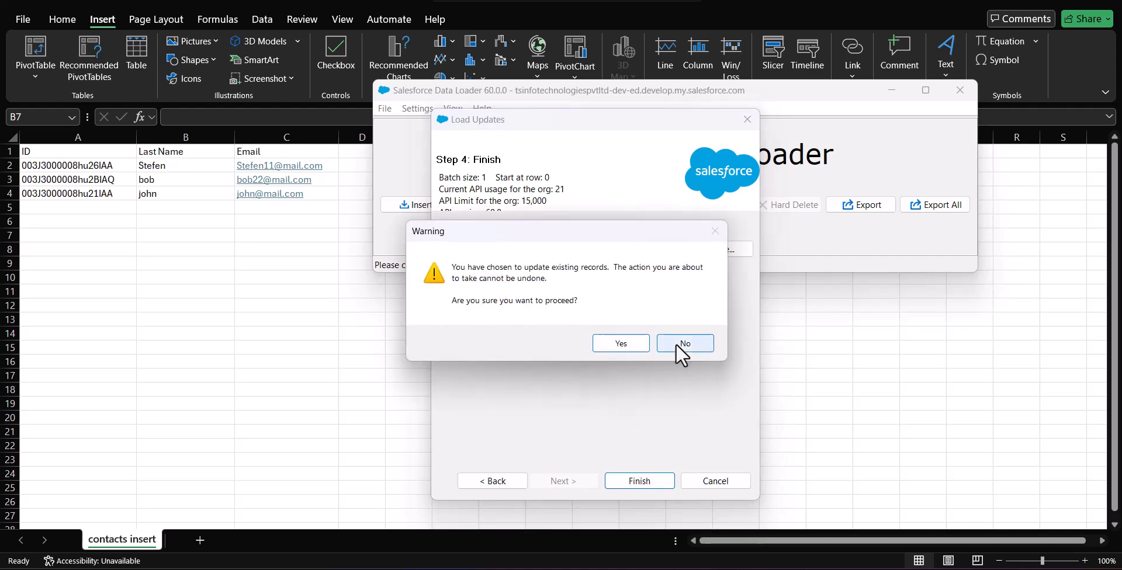
left_click(622, 344)
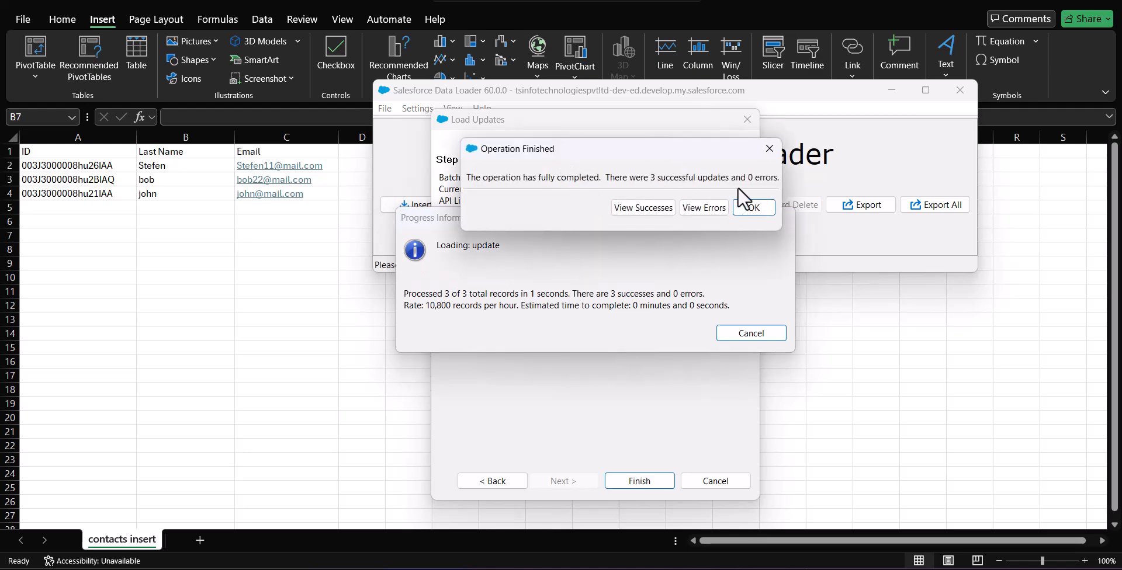
left_click(651, 209)
left_click_drag(403, 241, 578, 240)
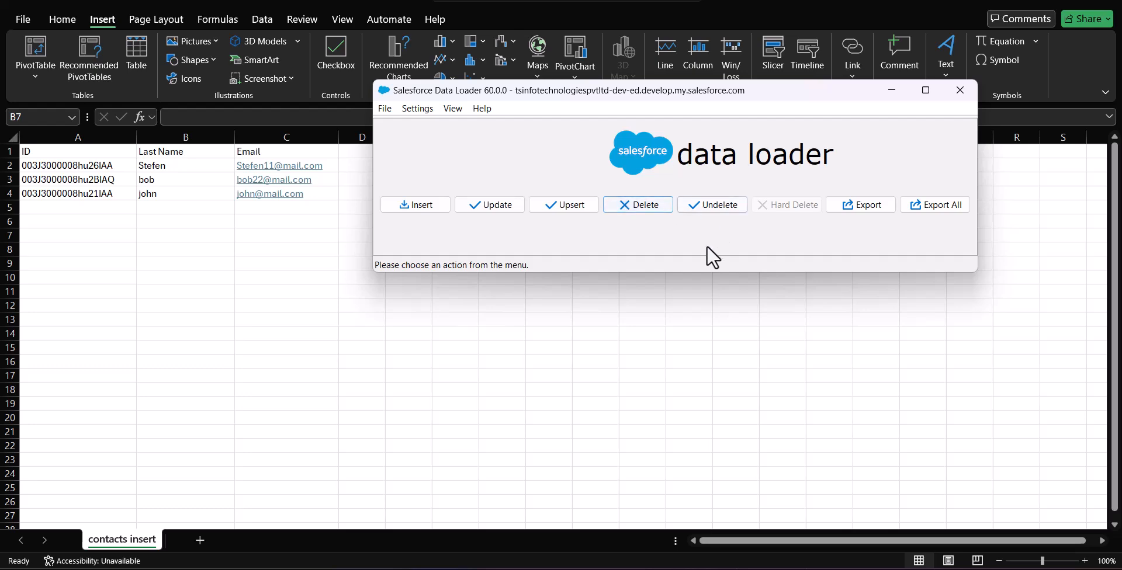
- Start a delete operation on the Contact object with contacts insert.csv as the source file and proceed to the mapping
left_click(639, 210)
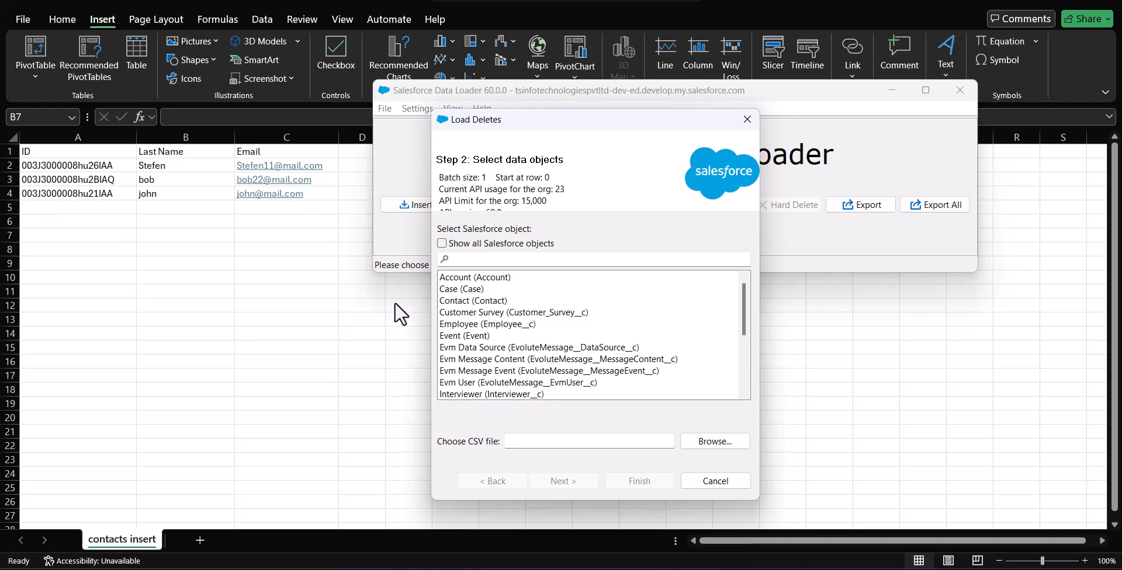
left_click(455, 302)
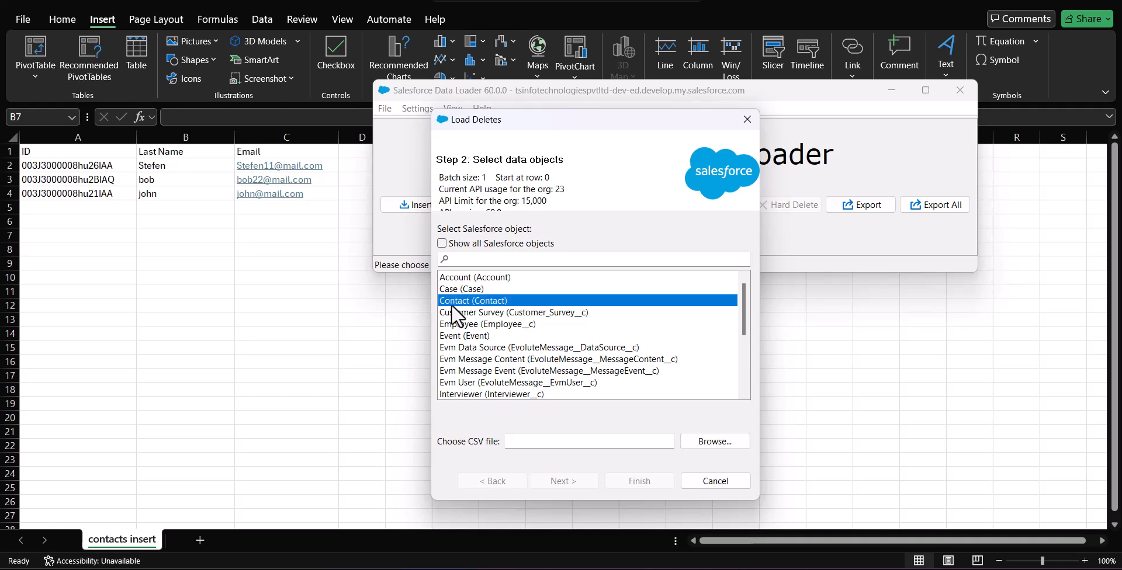
left_click(697, 443)
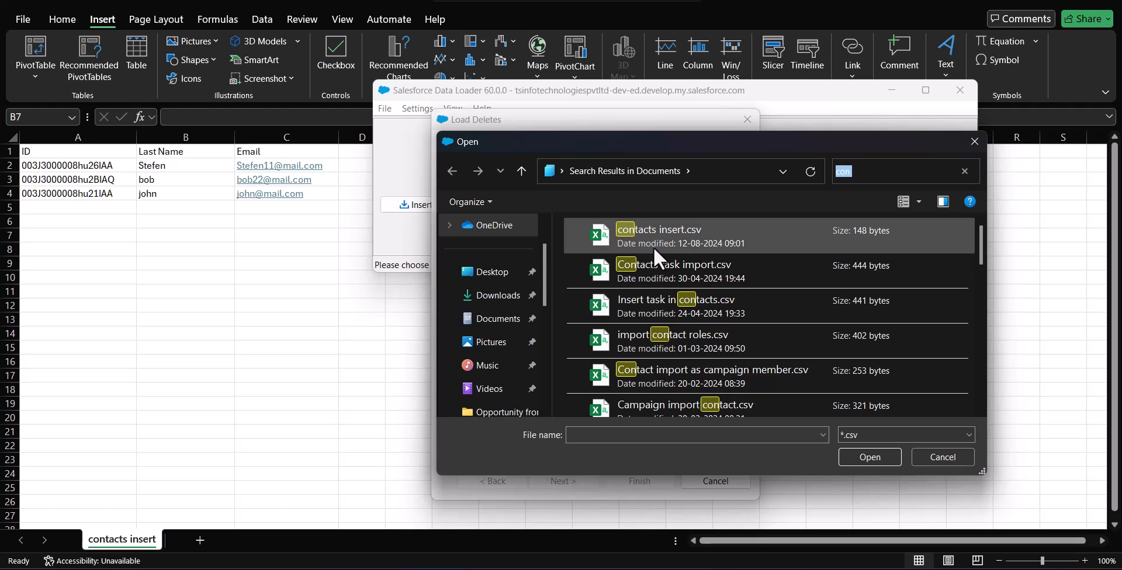
left_click(660, 236)
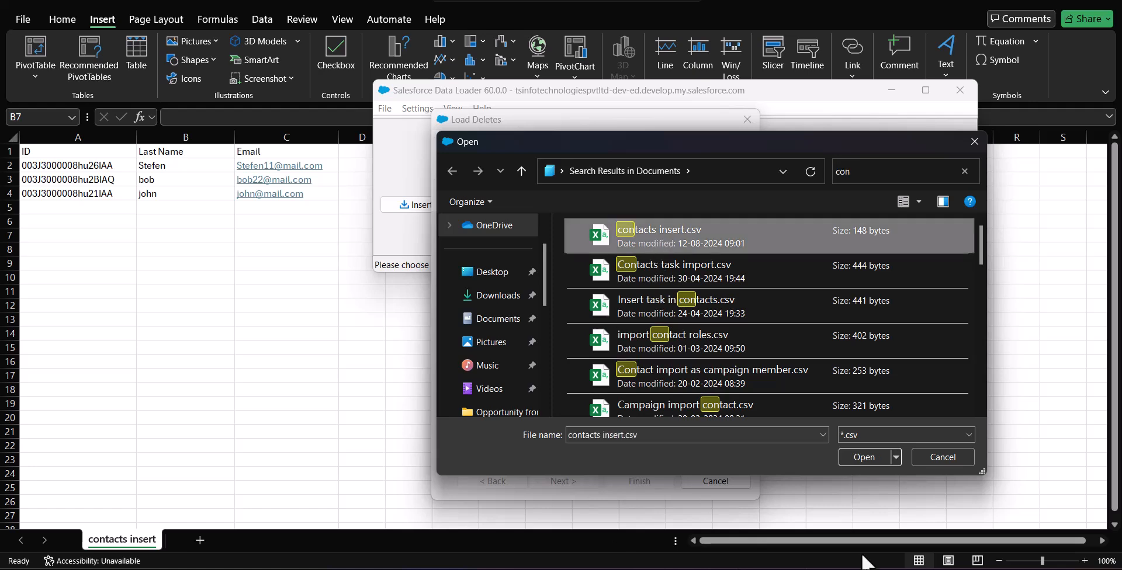
left_click(864, 457)
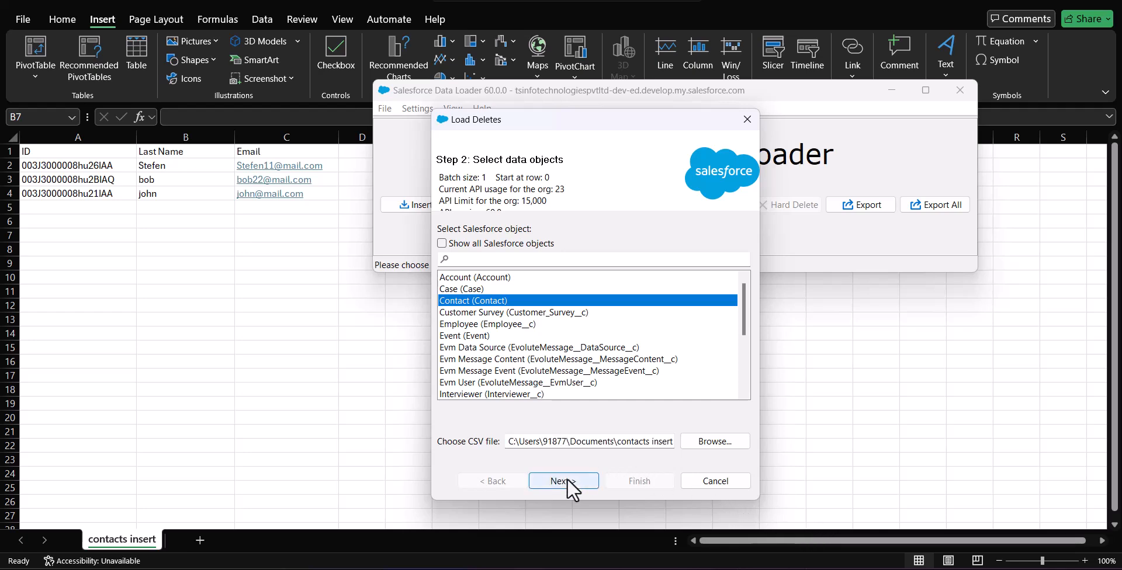
left_click(563, 483)
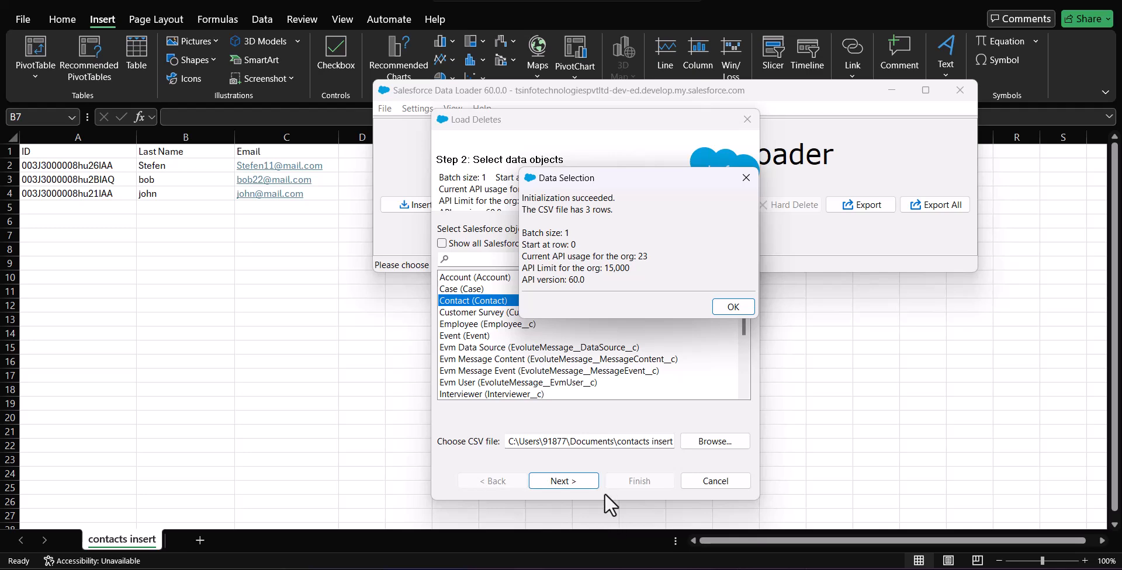
left_click(741, 303)
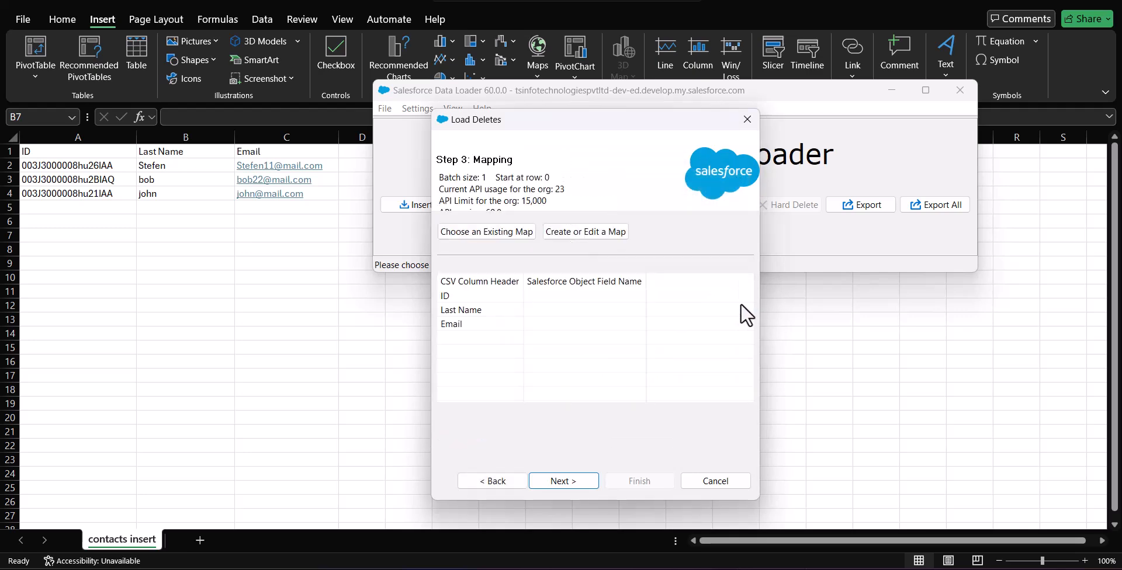
- Create a field map that matches only the Salesforce Id field to the CSV's ID column, and accept it
left_click(564, 233)
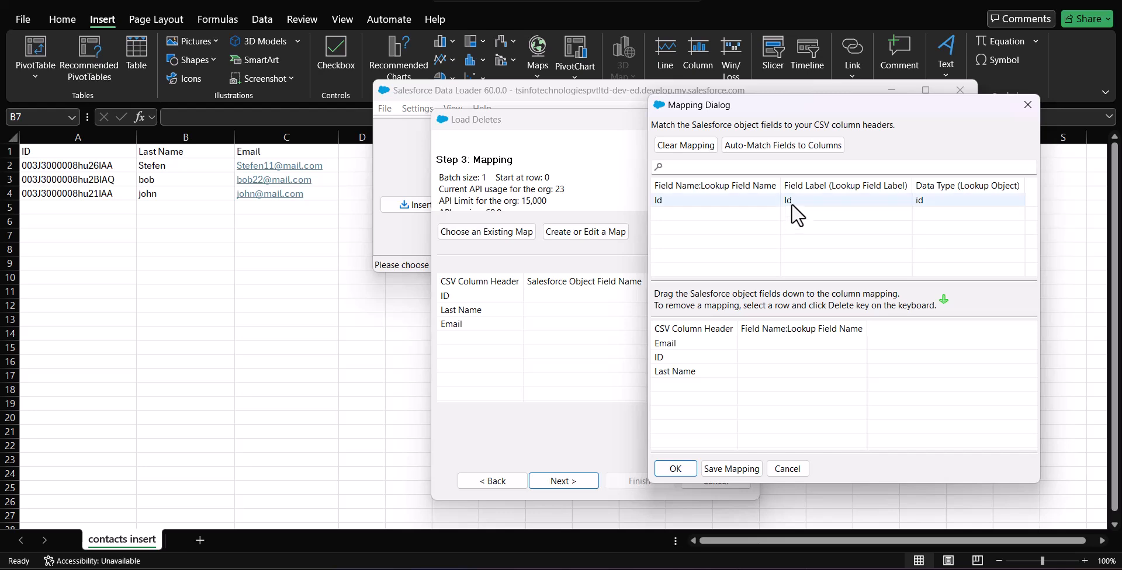
left_click_drag(792, 205, 796, 365)
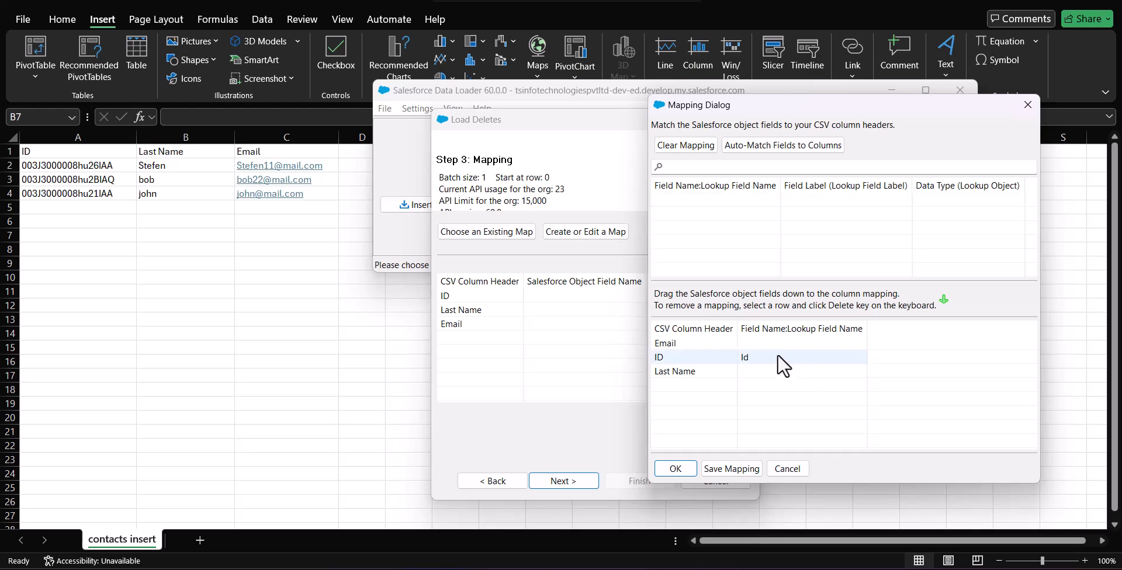
left_click(675, 470)
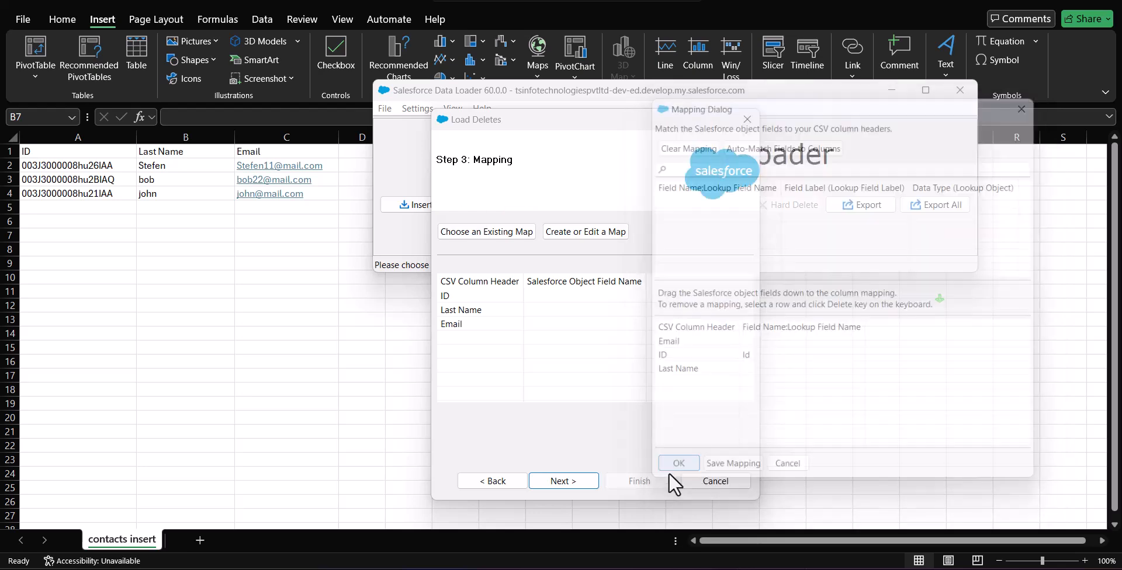
- Run the contact delete with the preset csv files data loader folder, agreeing to delete existing records despite the Recycle Bin limit
left_click(571, 482)
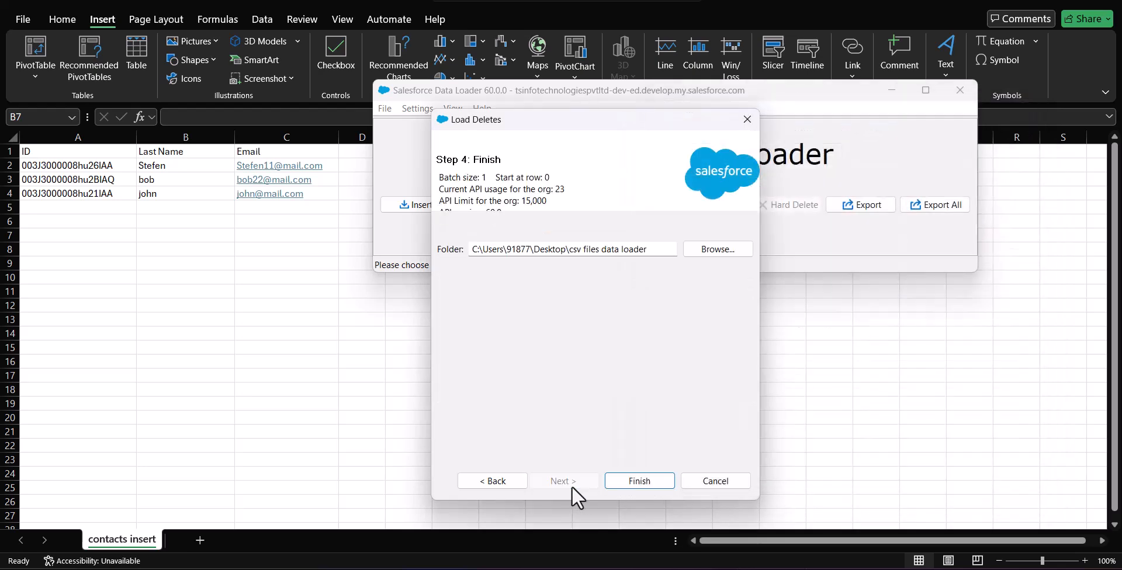
left_click_drag(594, 126, 562, 90)
left_click(595, 446)
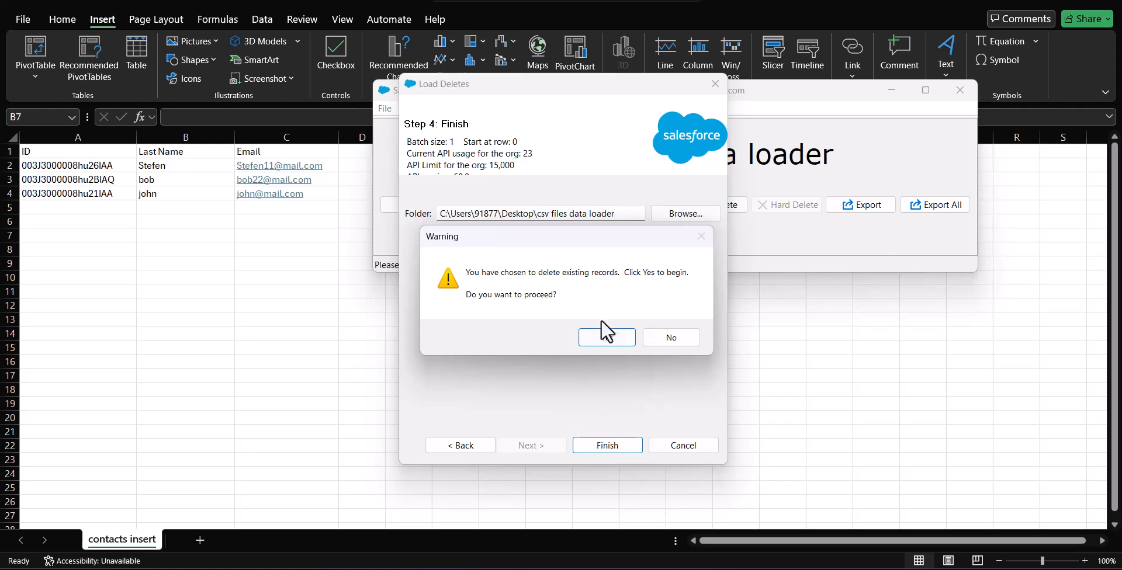
left_click(612, 336)
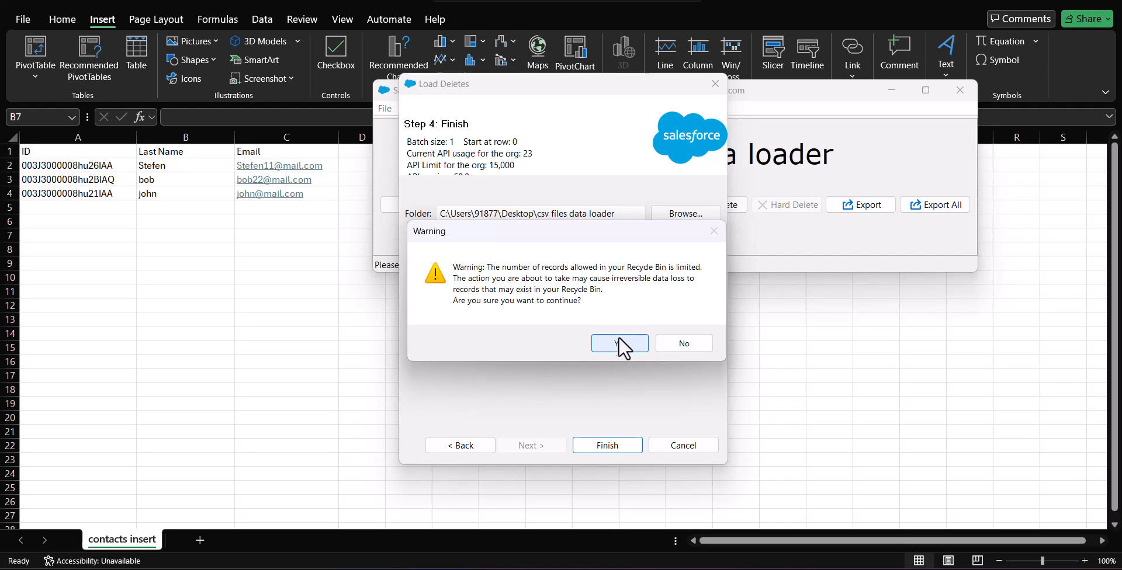
left_click(621, 344)
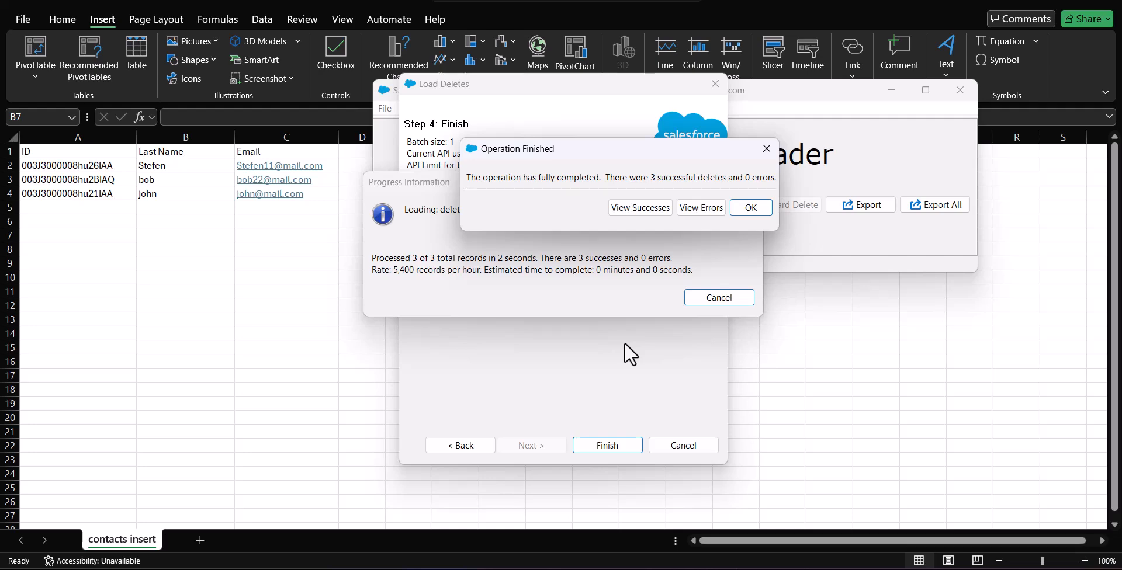
- View the success records of the delete with the status column fully shown, and close the viewer and the finished operation
left_click(639, 207)
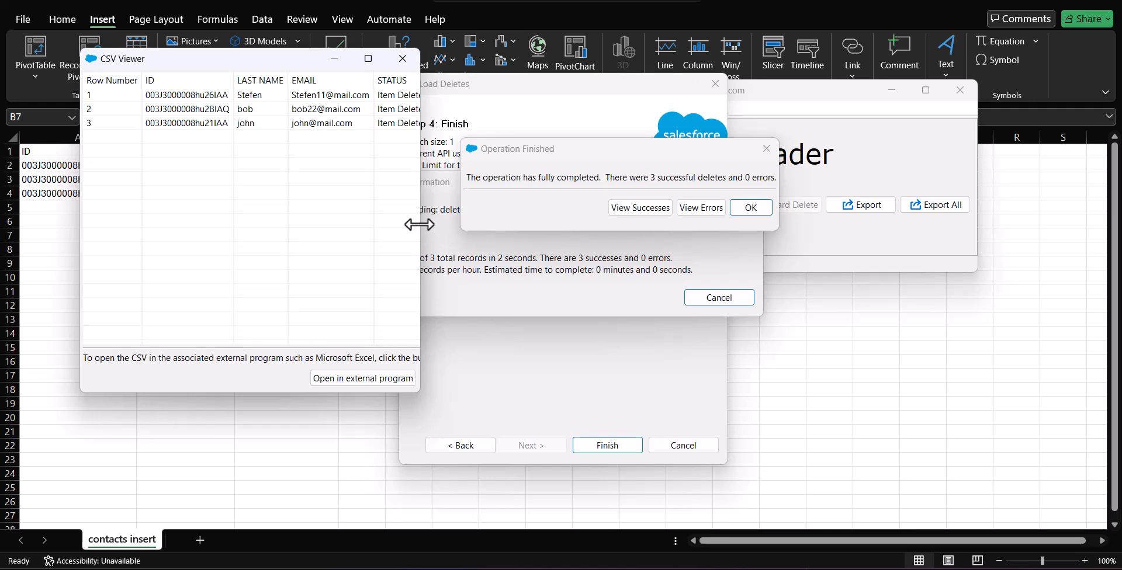
left_click_drag(419, 224, 500, 224)
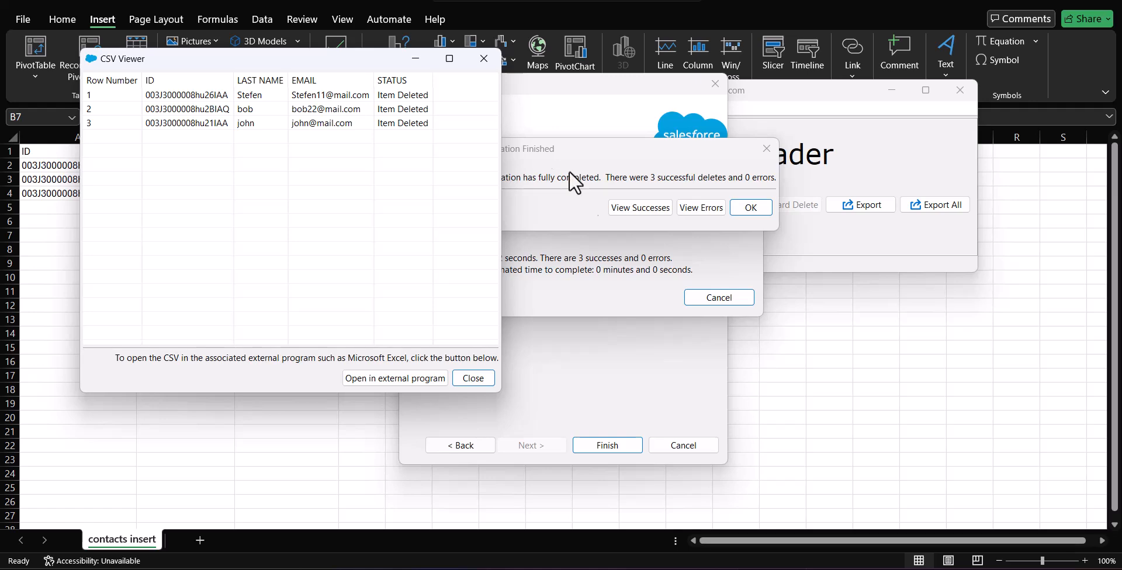
left_click(484, 59)
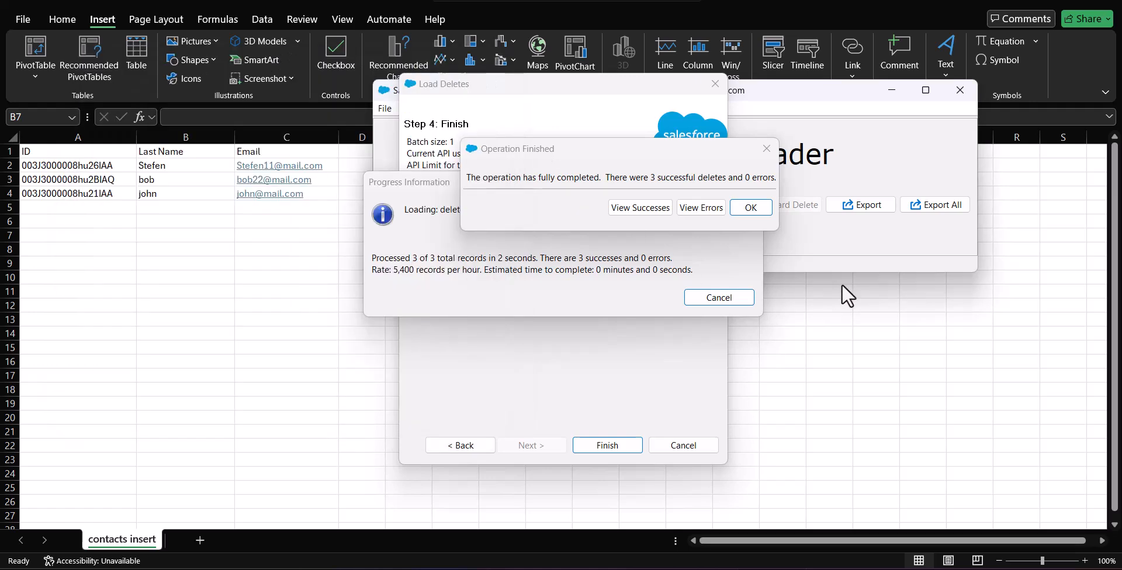
left_click(752, 209)
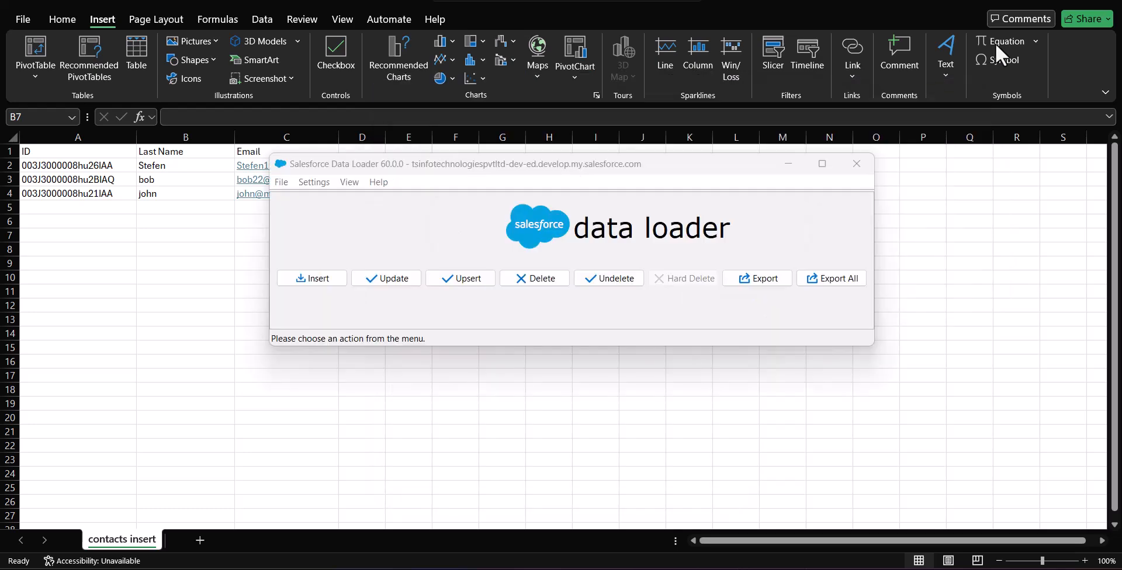